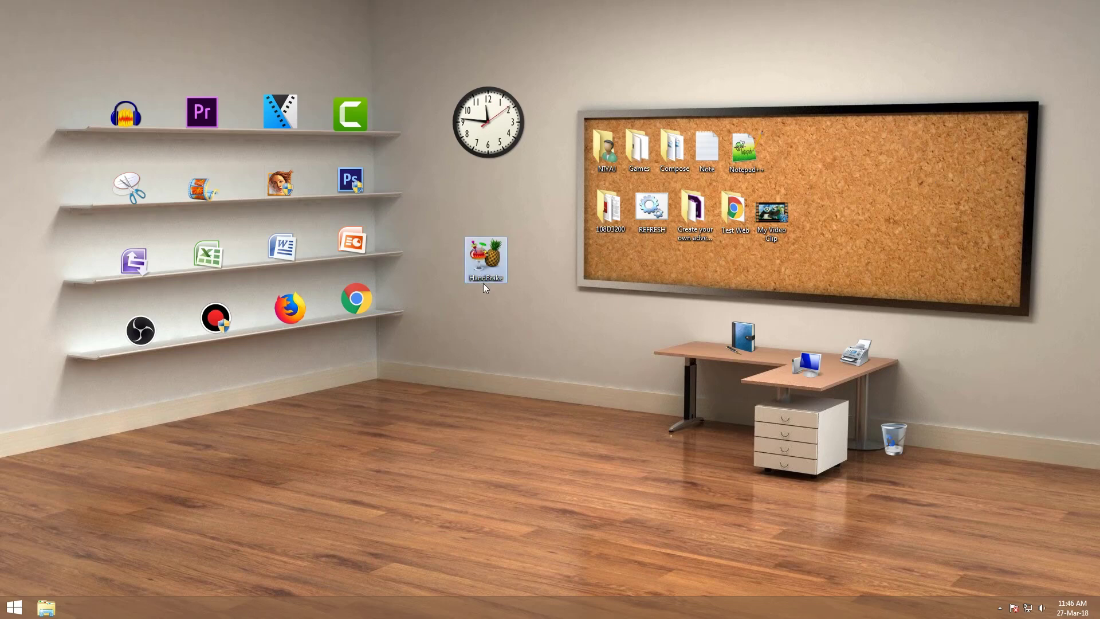
Step: Launch HandBrake from the desktop and move its window so the desktop video file is reachable
{"action": "left_click_drag", "start_coordinate": [483, 281], "coordinate": [486, 272]}
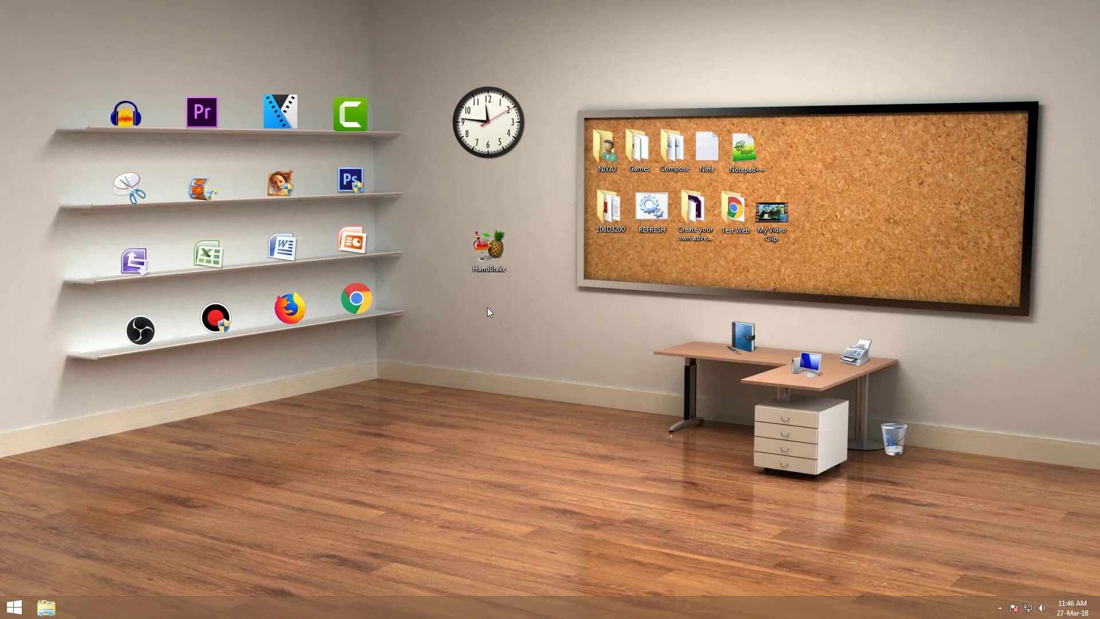
{"action": "double_click", "coordinate": [486, 258]}
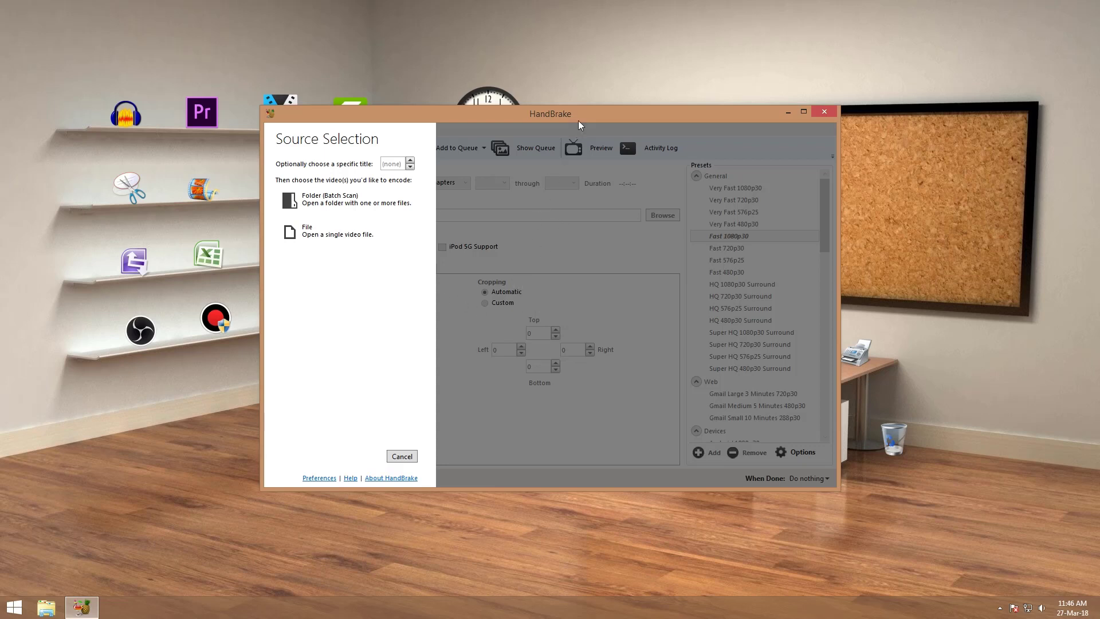
{"action": "left_click_drag", "start_coordinate": [581, 122], "coordinate": [515, 115]}
Step: Move the My Video Clip file clear of the window and check its size, length and other details in its properties
{"action": "left_click_drag", "start_coordinate": [781, 226], "coordinate": [924, 189]}
{"action": "right_click", "coordinate": [921, 178]}
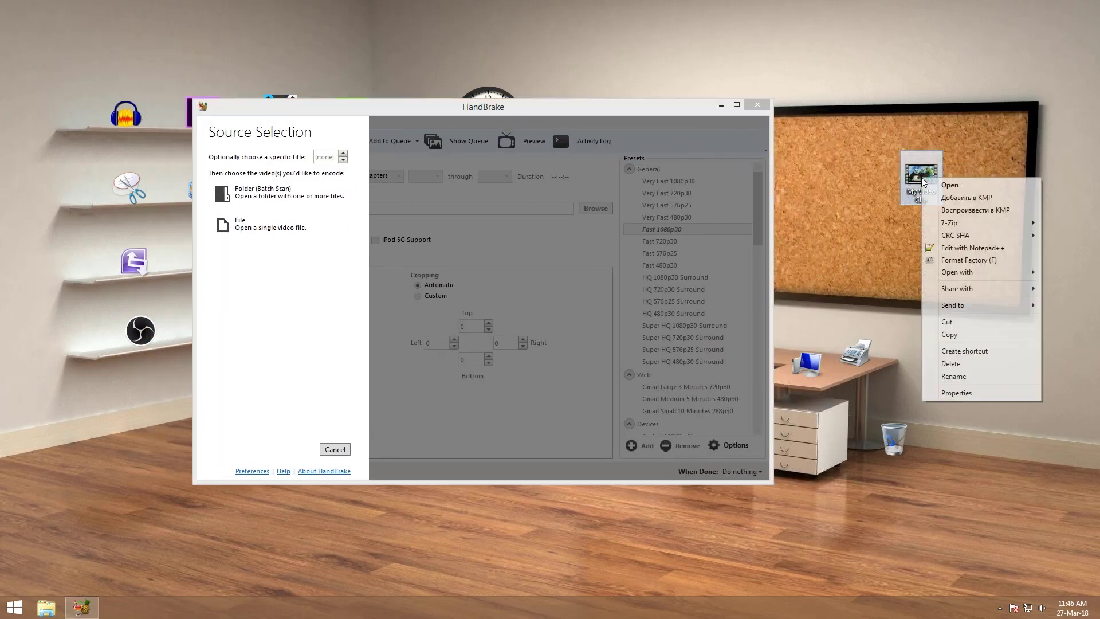
{"action": "left_click", "coordinate": [924, 393]}
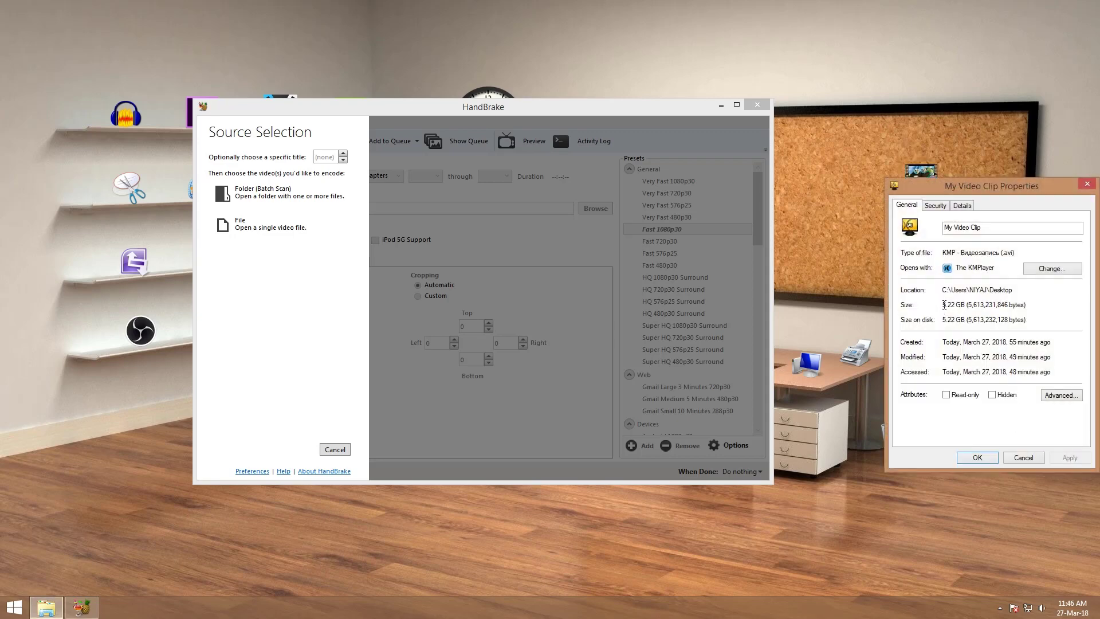
{"action": "left_click_drag", "start_coordinate": [960, 304], "coordinate": [933, 301]}
{"action": "left_click", "coordinate": [958, 207]}
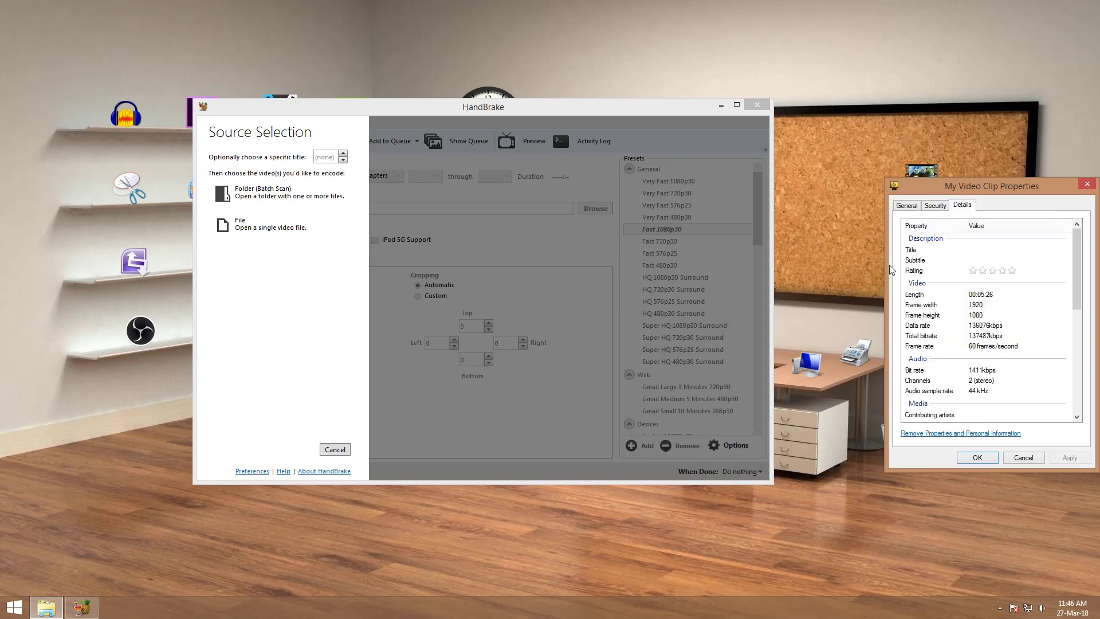
{"action": "left_click", "coordinate": [977, 296]}
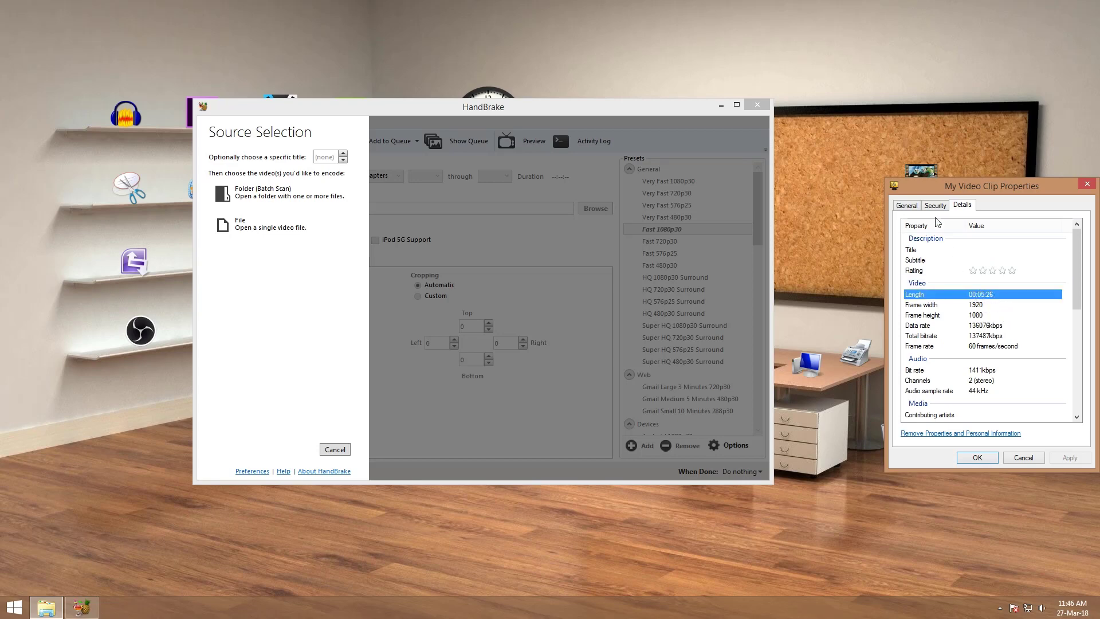
{"action": "left_click", "coordinate": [908, 207]}
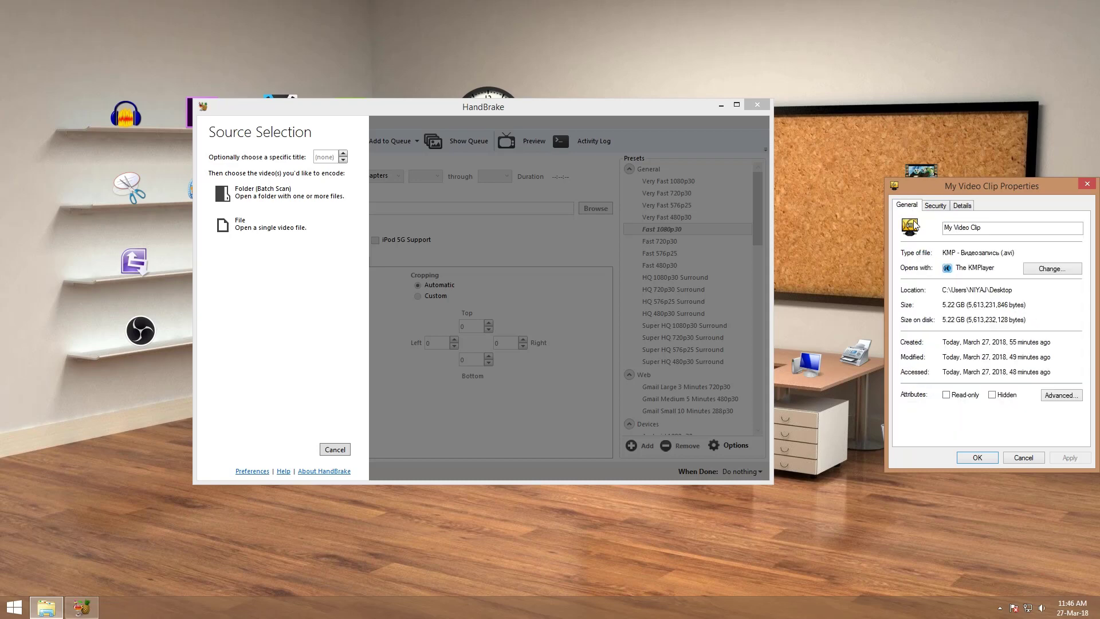
{"action": "left_click", "coordinate": [1091, 184]}
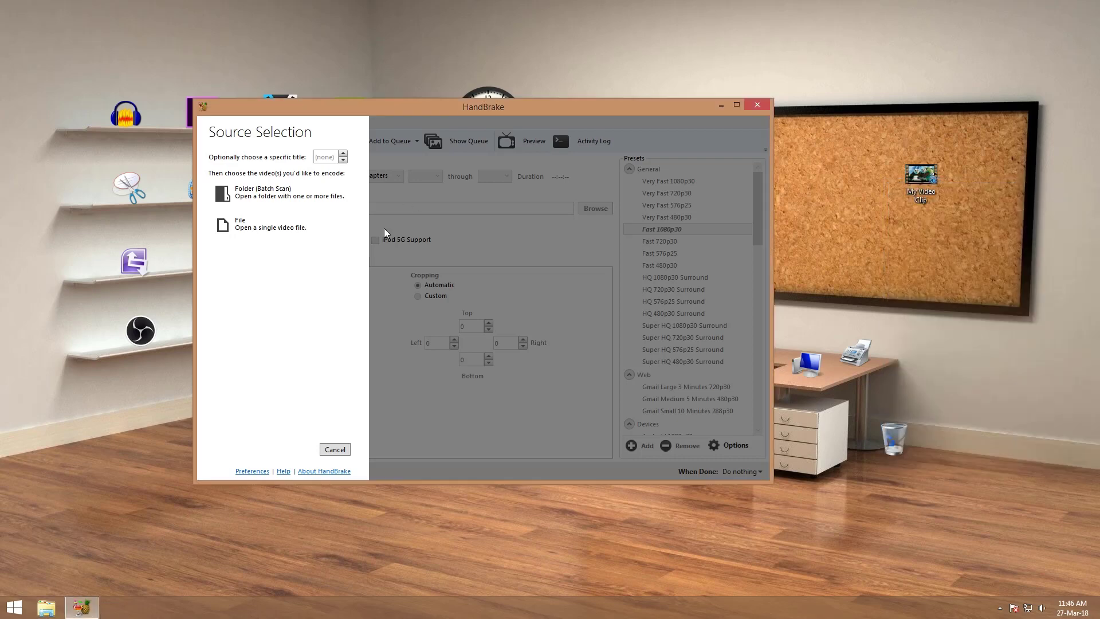
Step: Load My Video Clip from the Desktop as a single-file source in HandBrake
{"action": "left_click_drag", "start_coordinate": [295, 113], "coordinate": [302, 111]}
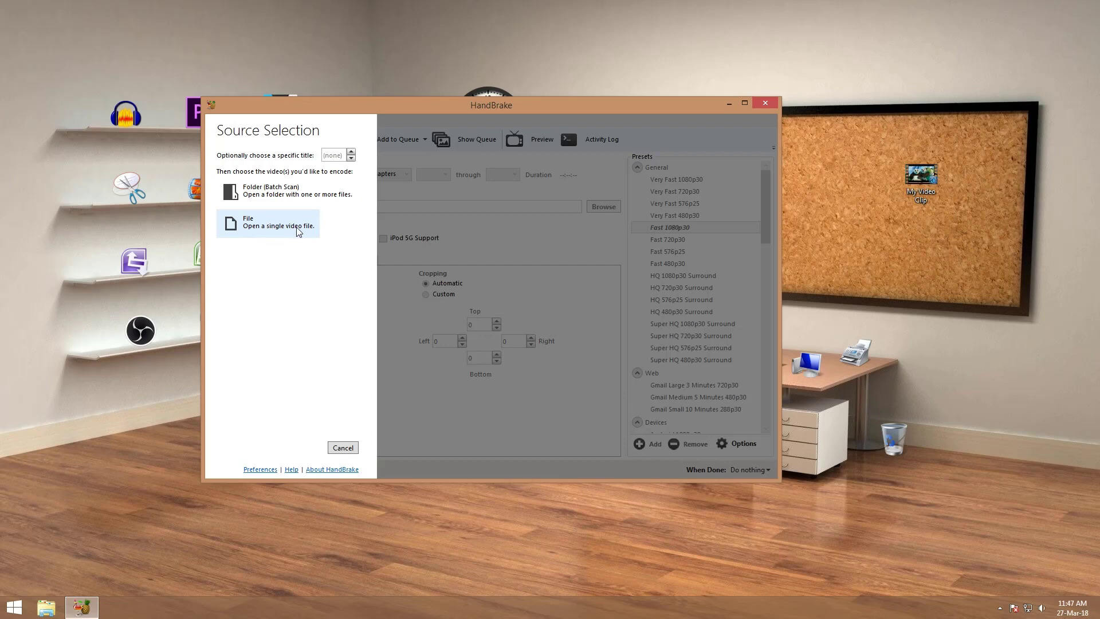
{"action": "left_click", "coordinate": [263, 230]}
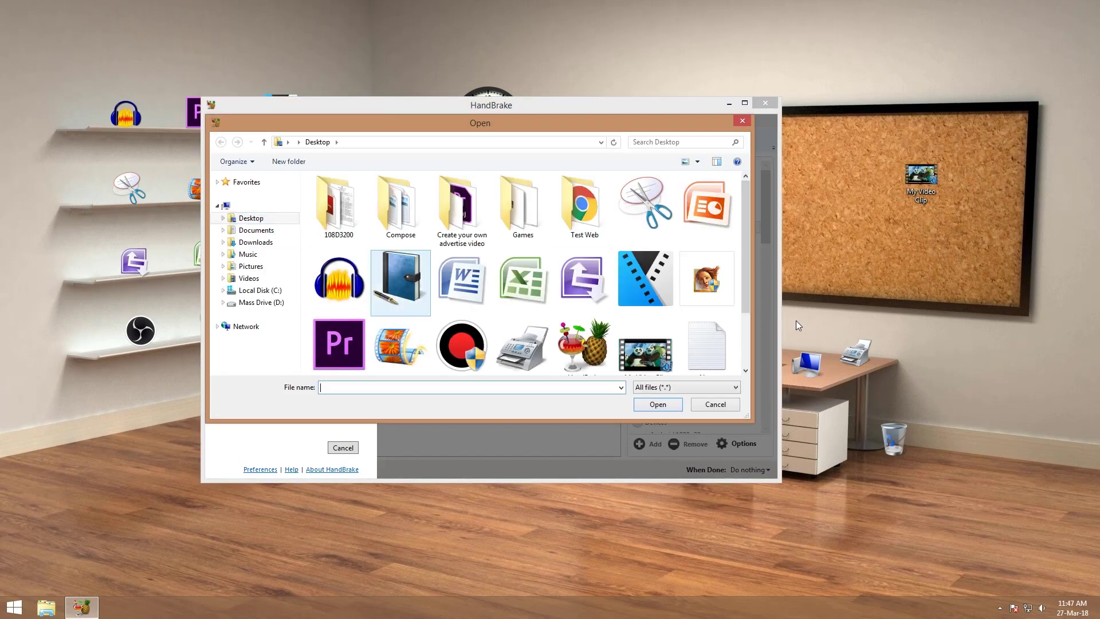
{"action": "left_click", "coordinate": [644, 349]}
{"action": "left_click", "coordinate": [658, 405]}
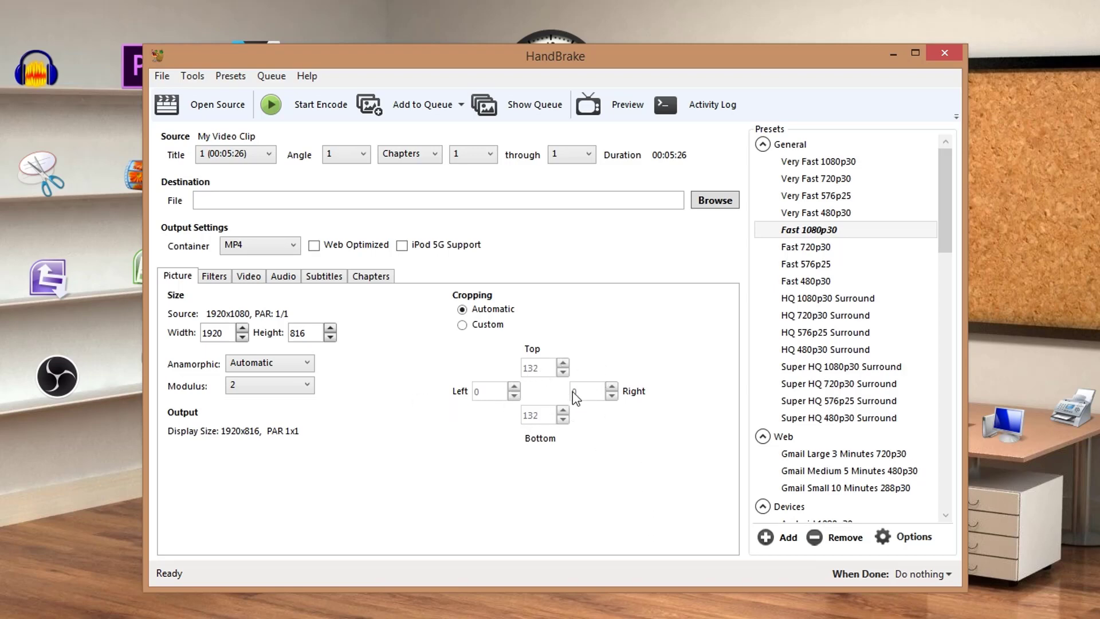
Step: Switch cropping to Custom and set the top and bottom crop values to 0
{"action": "left_click", "coordinate": [463, 324]}
{"action": "double_click", "coordinate": [544, 373]}
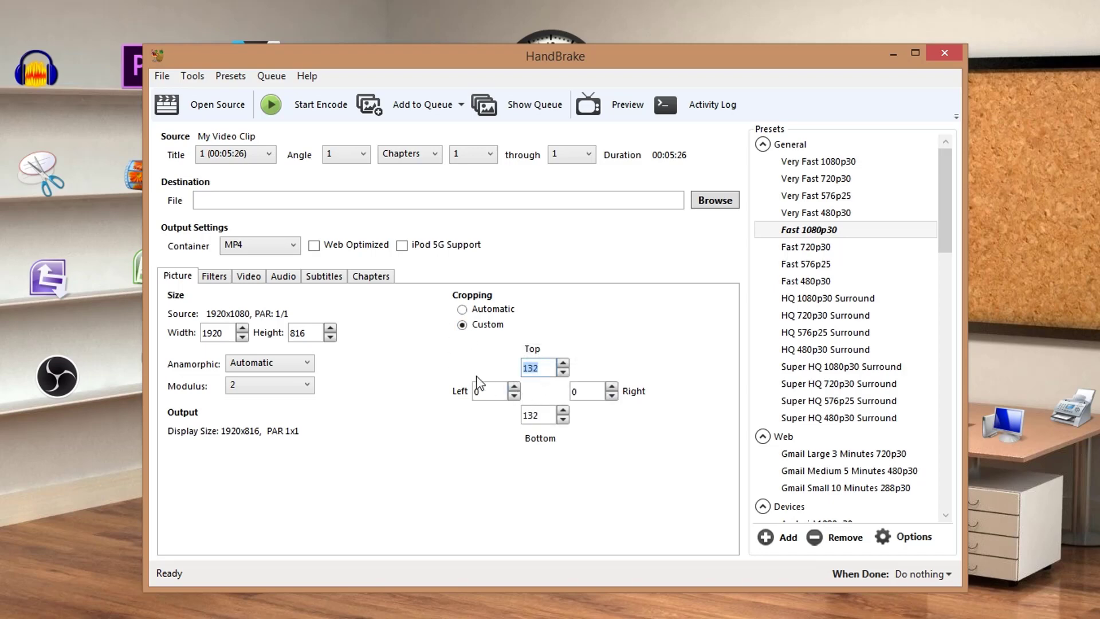
{"action": "type", "text": "0"}
{"action": "double_click", "coordinate": [524, 416]}
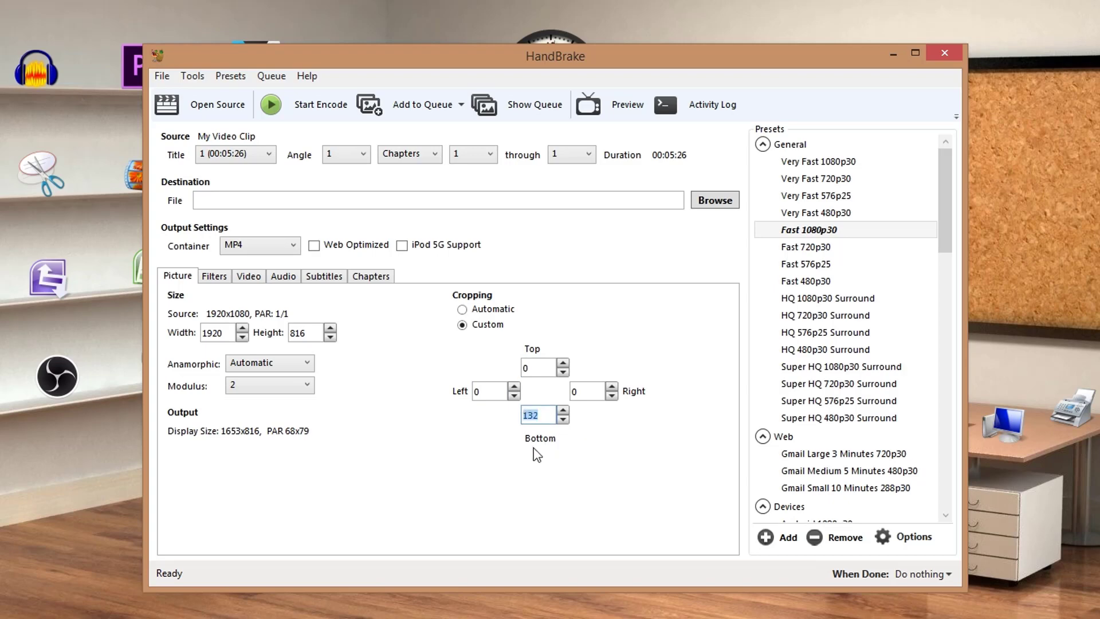
{"action": "type", "text": "0"}
Step: Toggle the cropping mode between Automatic and Custom, leaving it on Automatic
{"action": "left_click", "coordinate": [463, 310]}
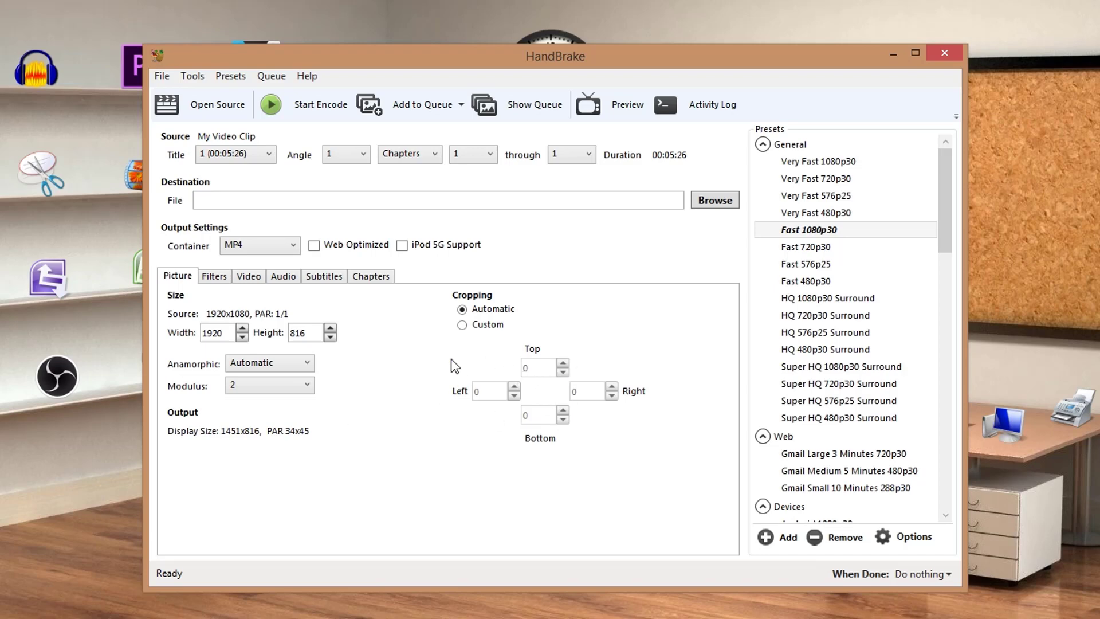
{"action": "left_click", "coordinate": [462, 325]}
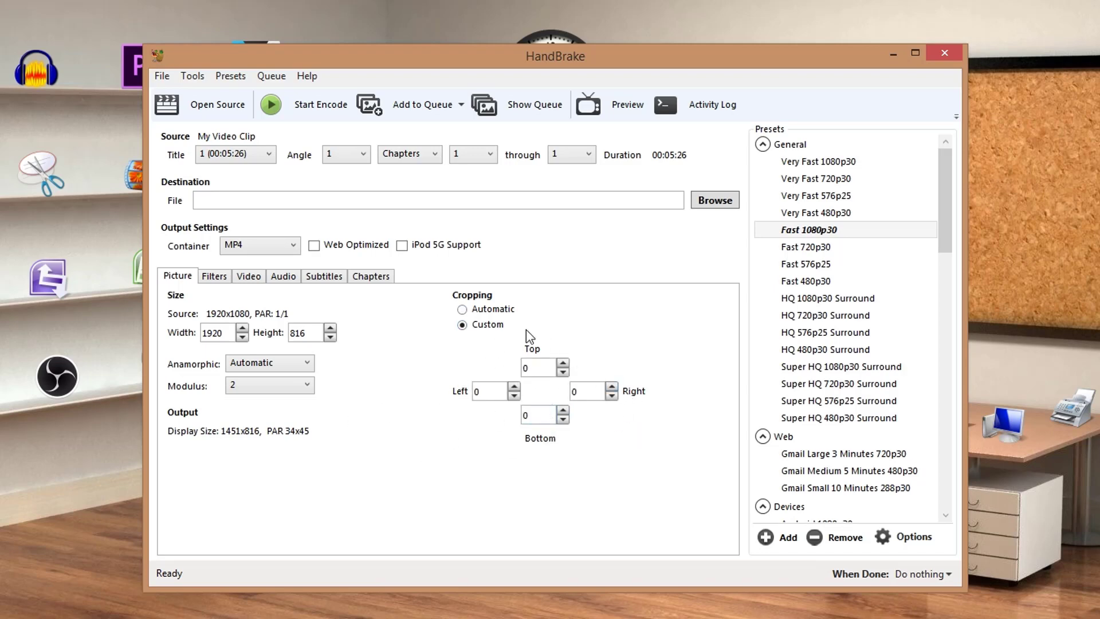
{"action": "left_click", "coordinate": [462, 310]}
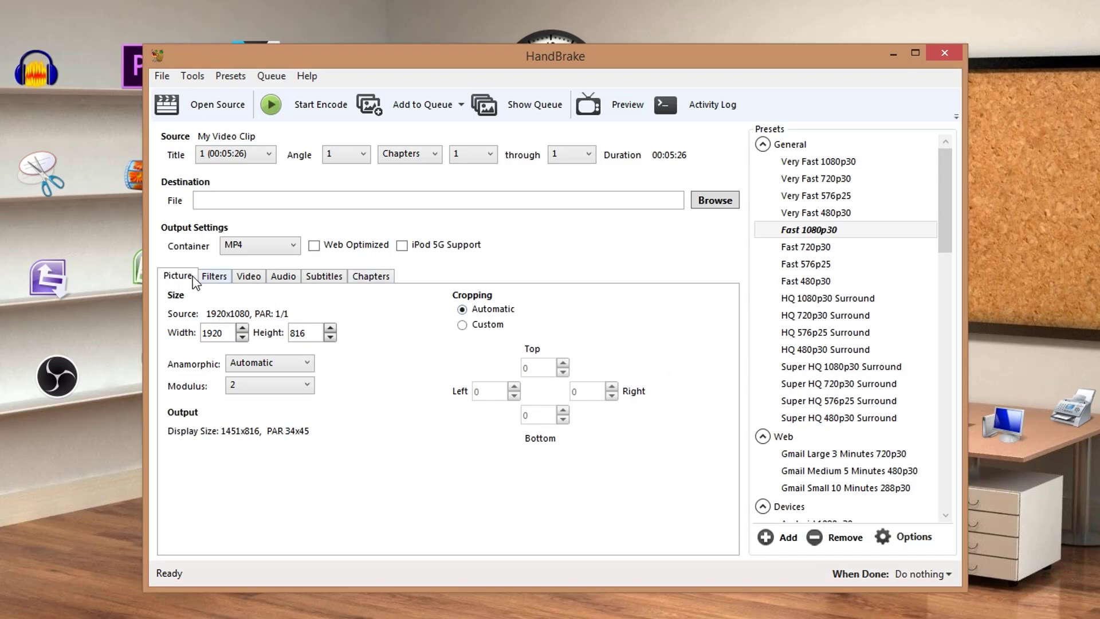
Step: Examine the filter settings and the available video codec and framerate options
{"action": "left_click", "coordinate": [215, 276]}
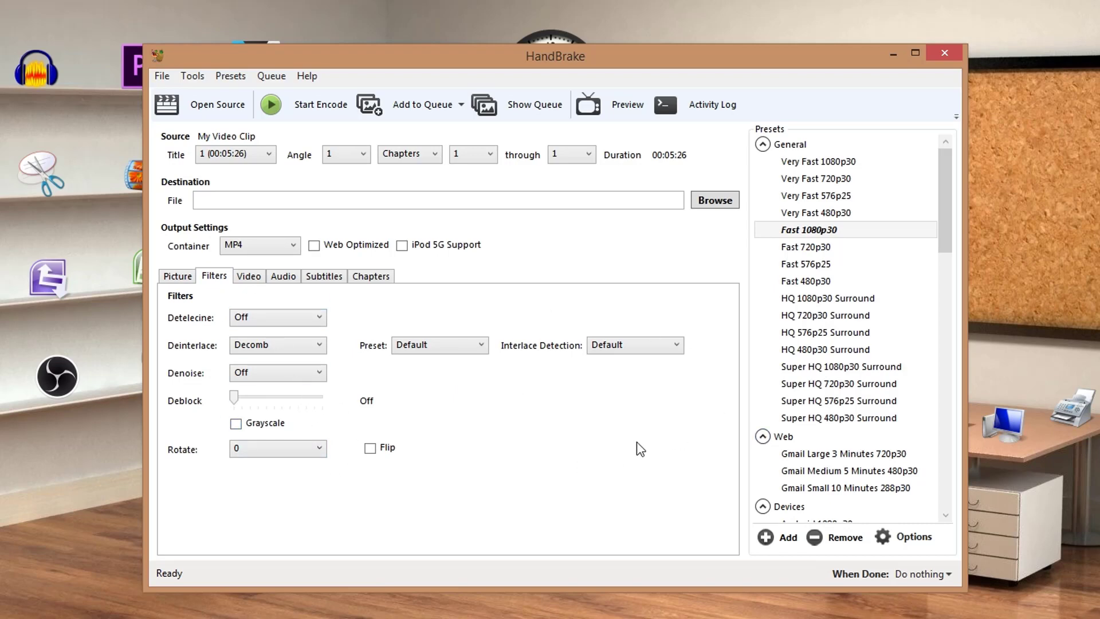
{"action": "left_click", "coordinate": [250, 280]}
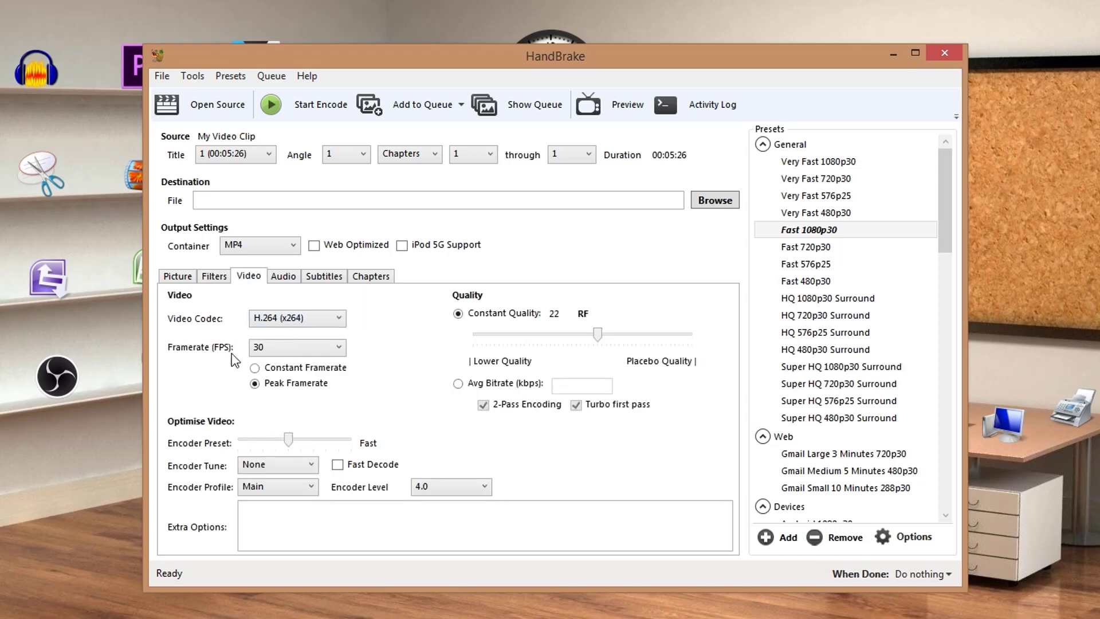
{"action": "left_click", "coordinate": [308, 353]}
{"action": "scroll", "coordinate": [286, 504], "scroll_direction": "up", "scroll_amount": 2}
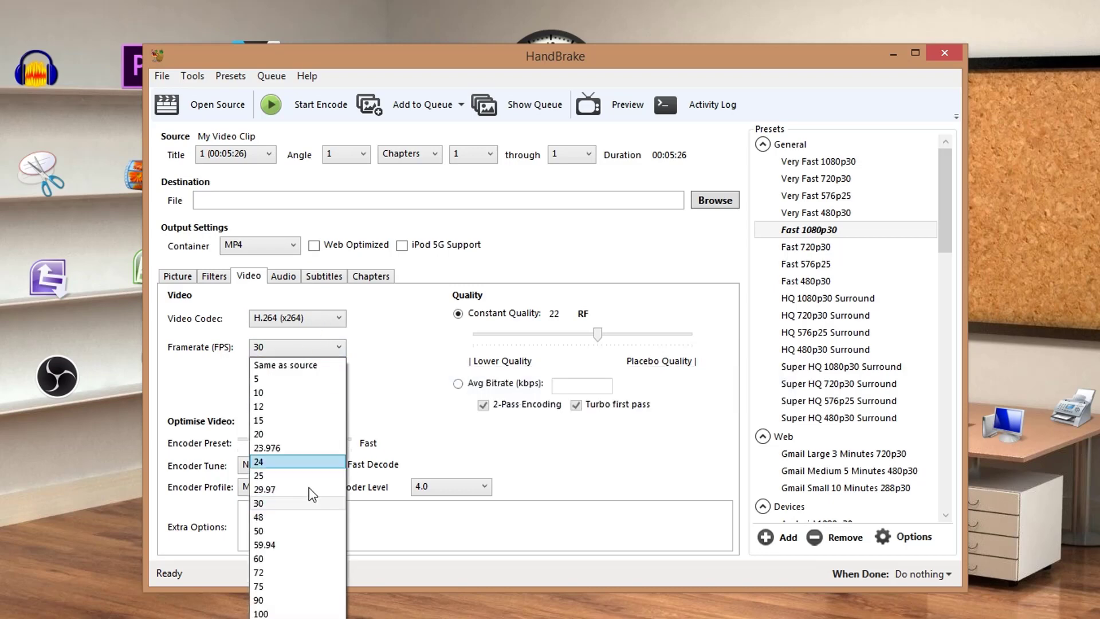
{"action": "left_click", "coordinate": [403, 391]}
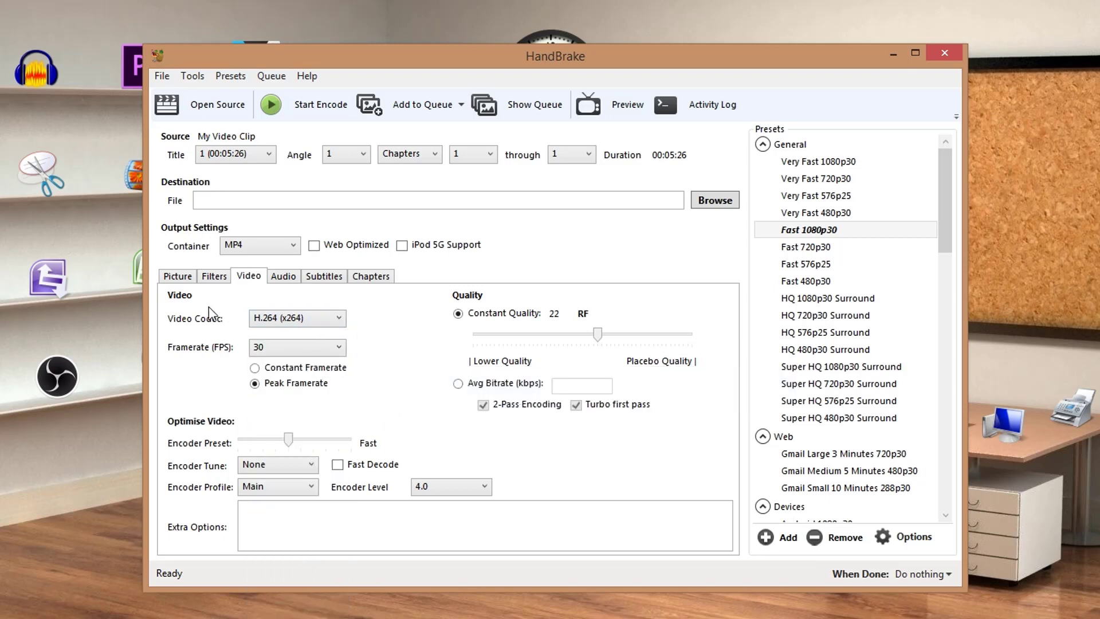
{"action": "left_click", "coordinate": [310, 329]}
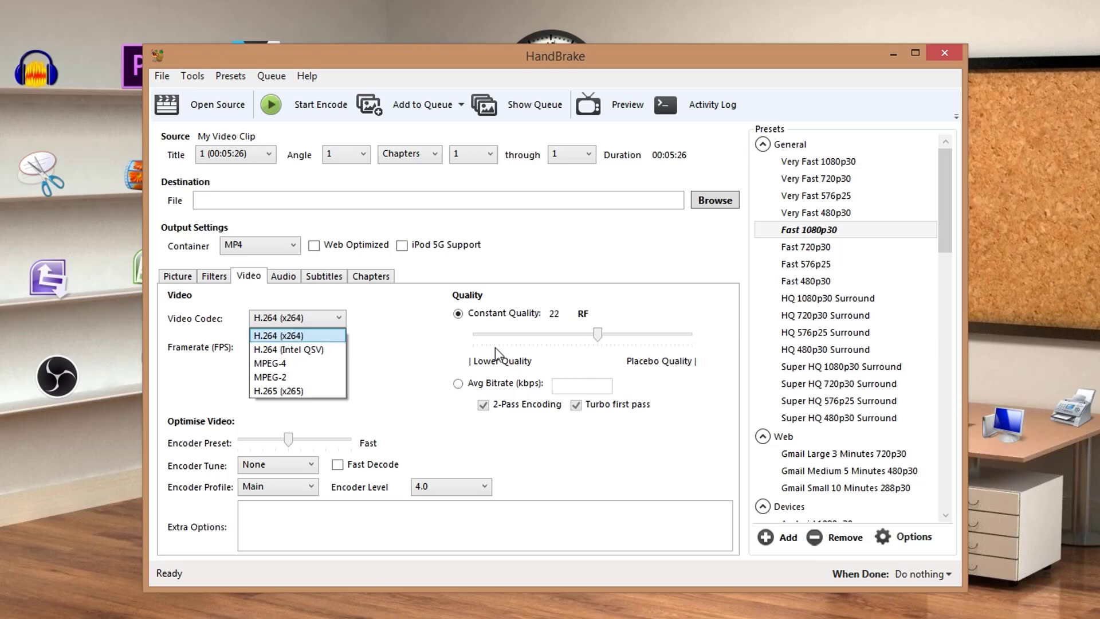
{"action": "left_click", "coordinate": [407, 332]}
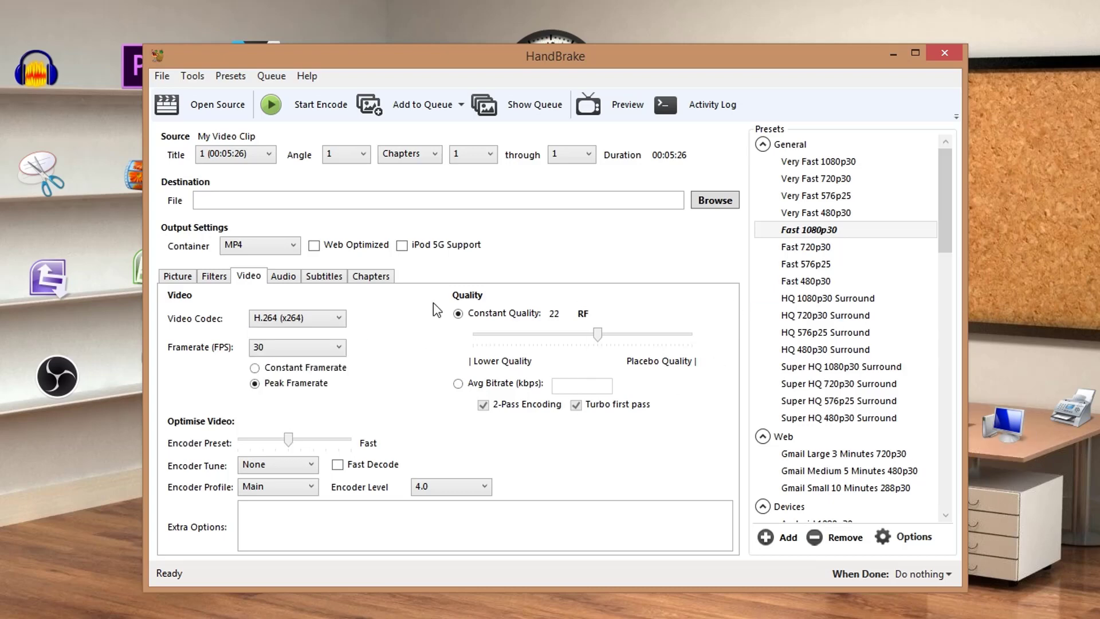
{"action": "left_click", "coordinate": [257, 350]}
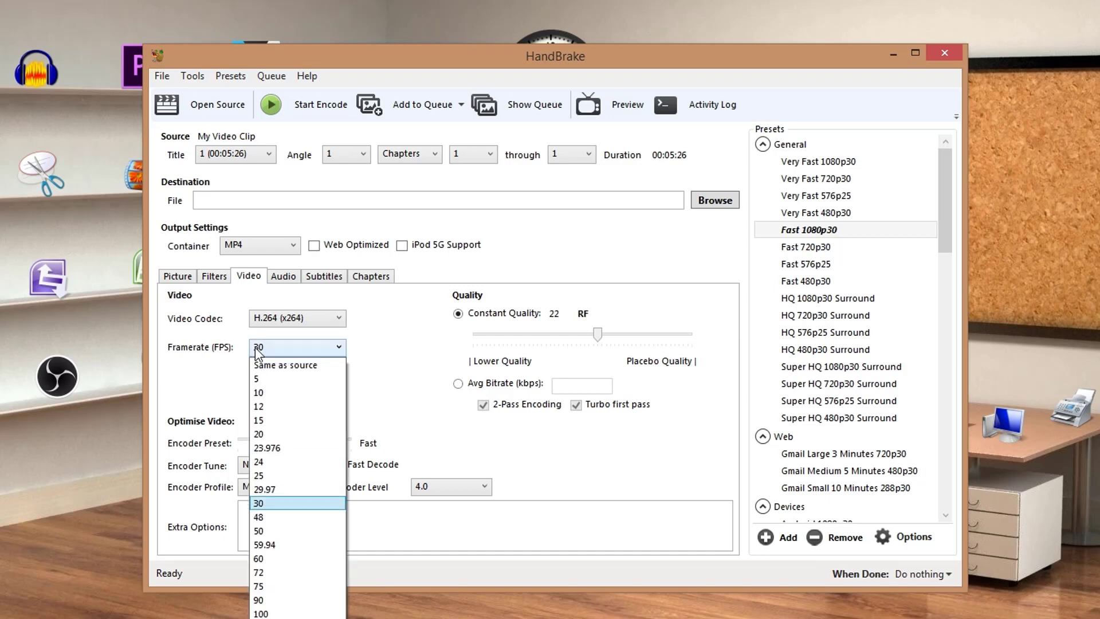
{"action": "left_click", "coordinate": [256, 349]}
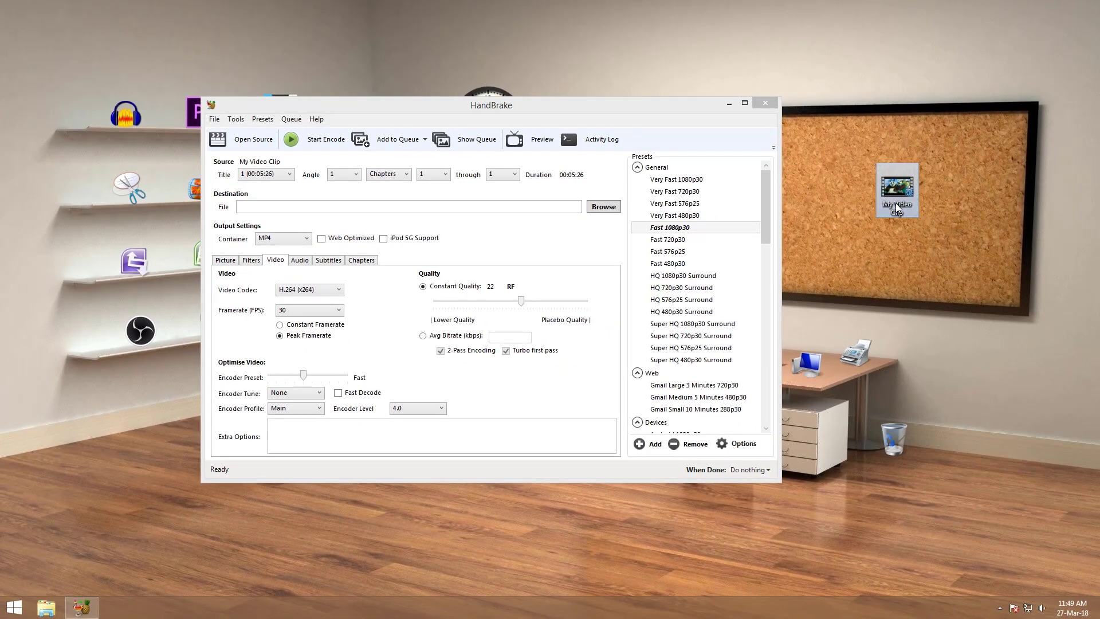
Step: Check the source frame rate in the detailed properties of the My Video Clip file on the desktop
{"action": "right_click", "coordinate": [897, 209]}
{"action": "left_click", "coordinate": [972, 421]}
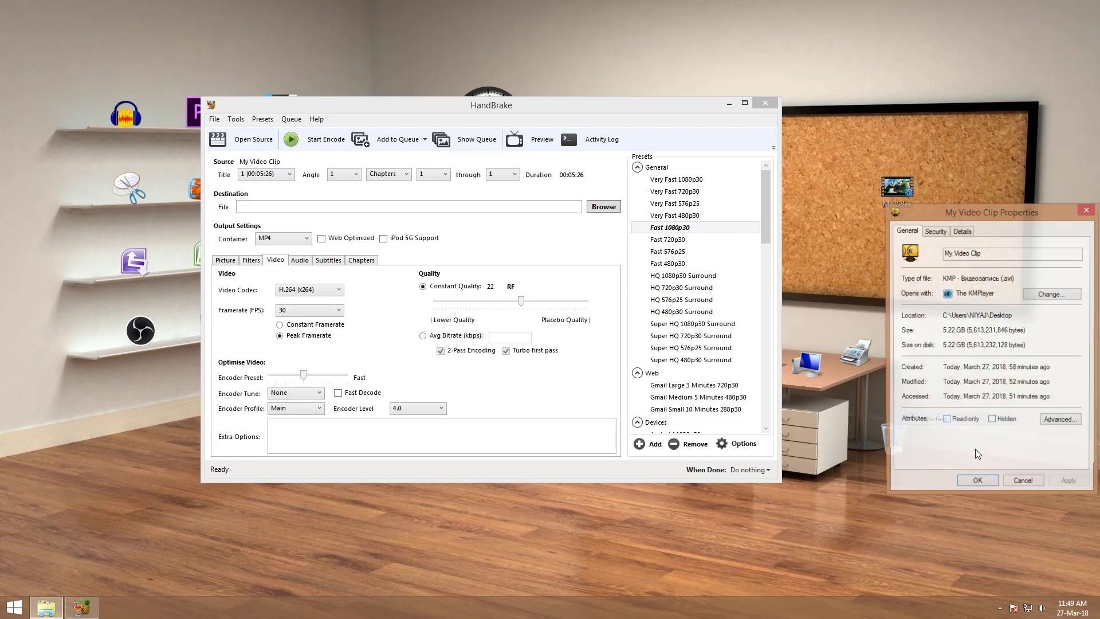
{"action": "left_click_drag", "start_coordinate": [1012, 216], "coordinate": [914, 85]}
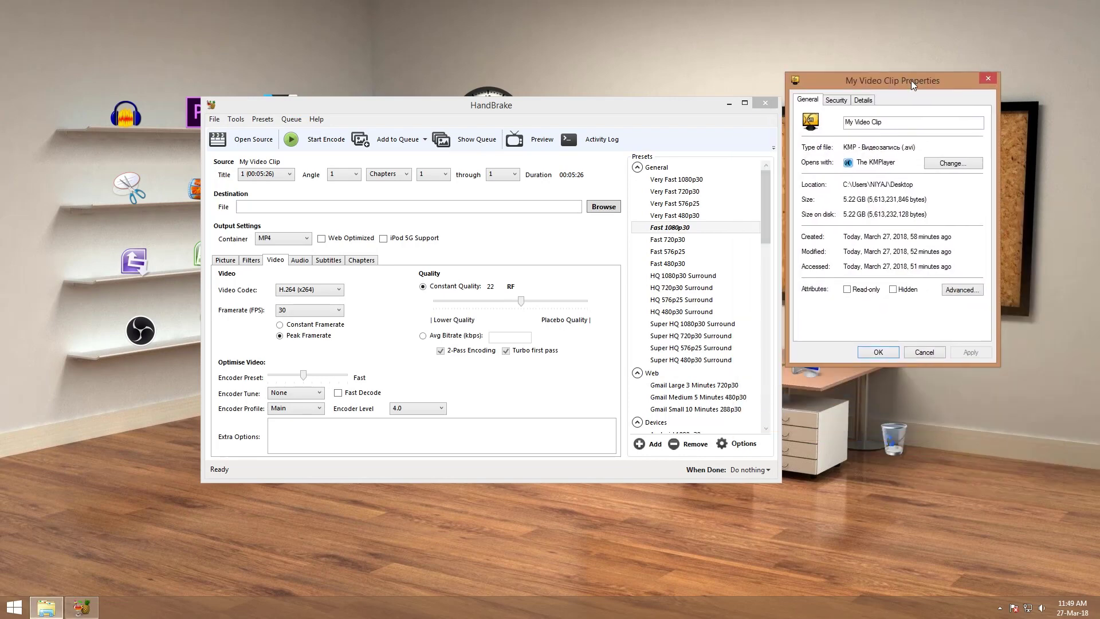
{"action": "left_click", "coordinate": [870, 98]}
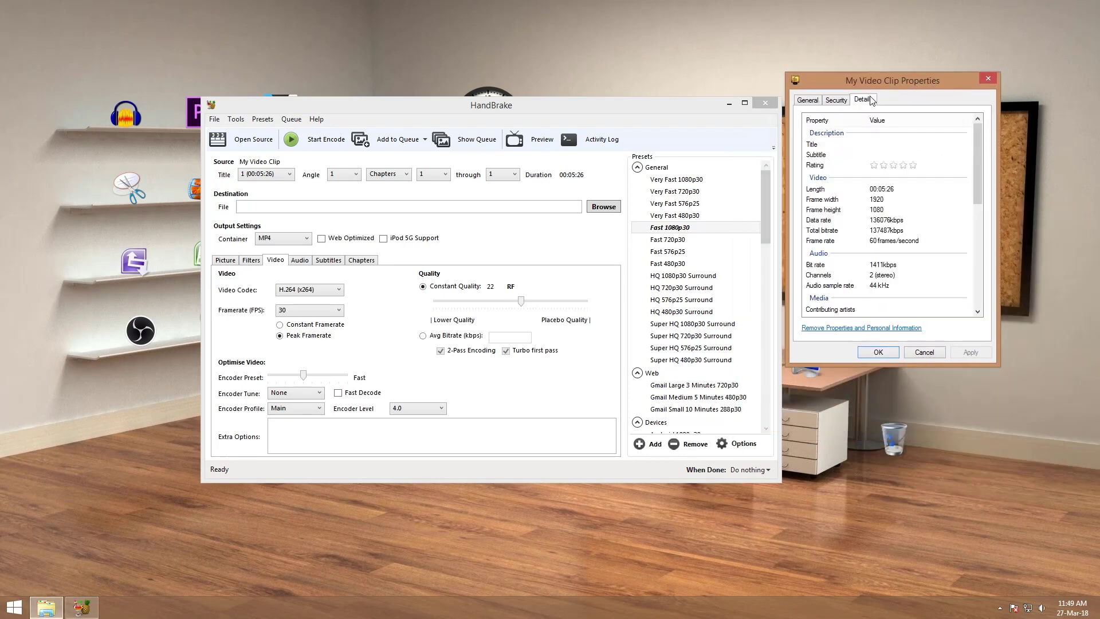
{"action": "left_click", "coordinate": [883, 243]}
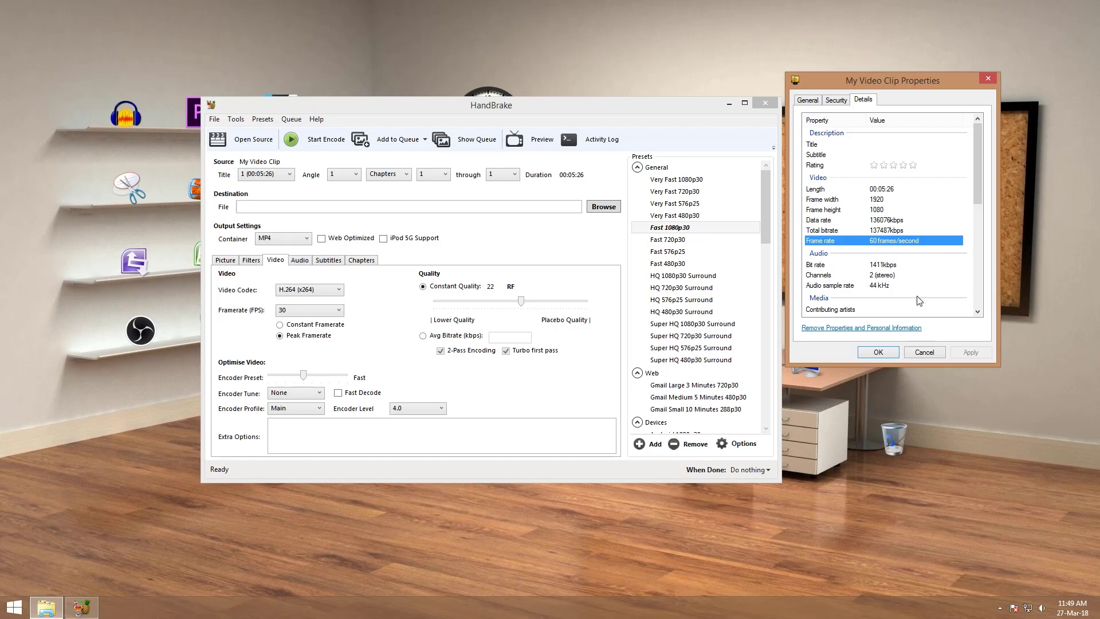
{"action": "left_click", "coordinate": [988, 78]}
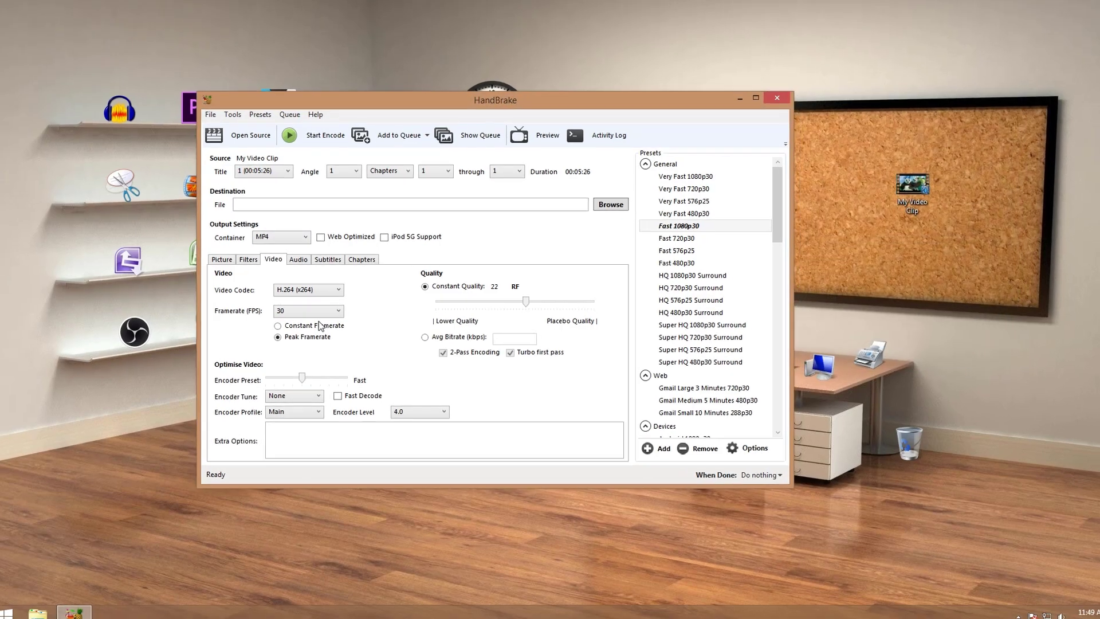
Step: Set the video framerate to 60 FPS and the constant quality to RF 20
{"action": "left_click", "coordinate": [310, 310]}
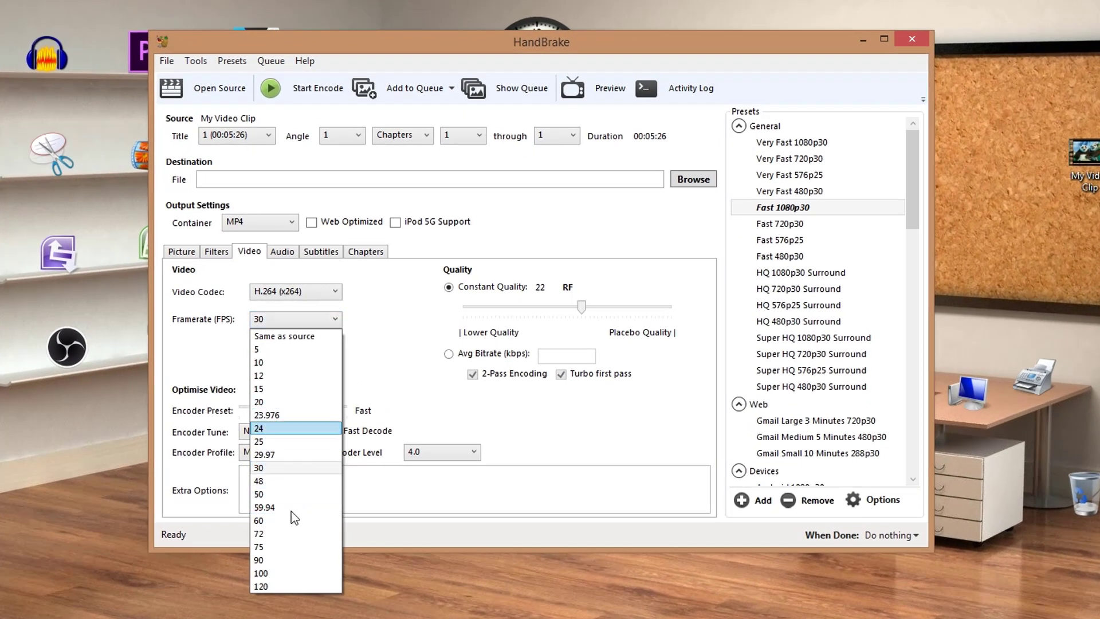
{"action": "left_click", "coordinate": [292, 520]}
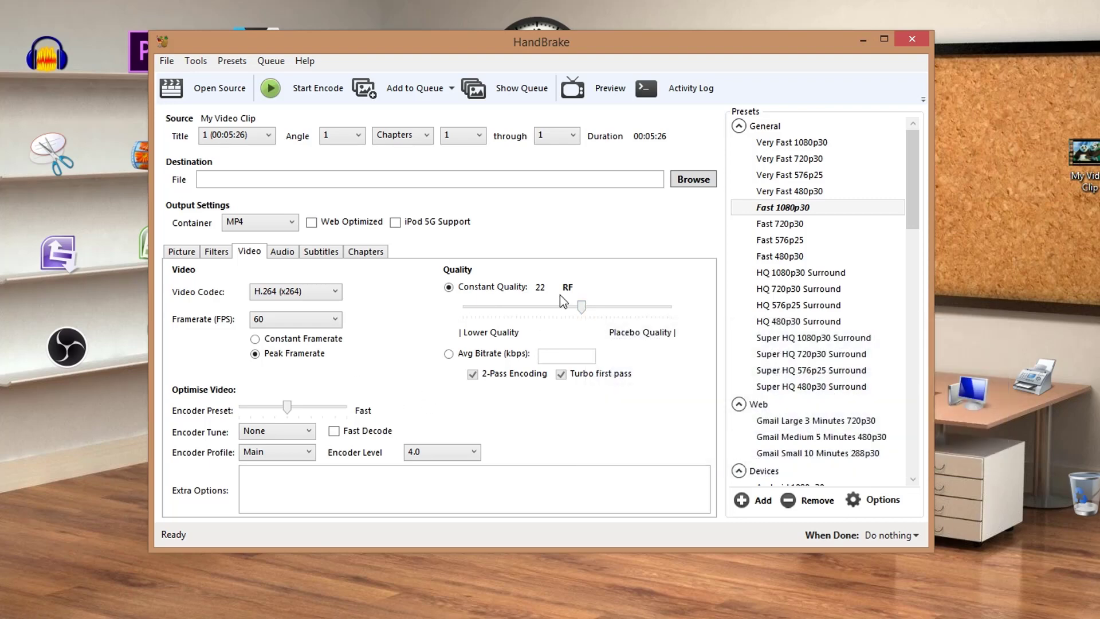
{"action": "left_click", "coordinate": [586, 308]}
{"action": "left_click_drag", "start_coordinate": [585, 309], "coordinate": [467, 317]}
{"action": "mouse_move", "coordinate": [485, 319]}
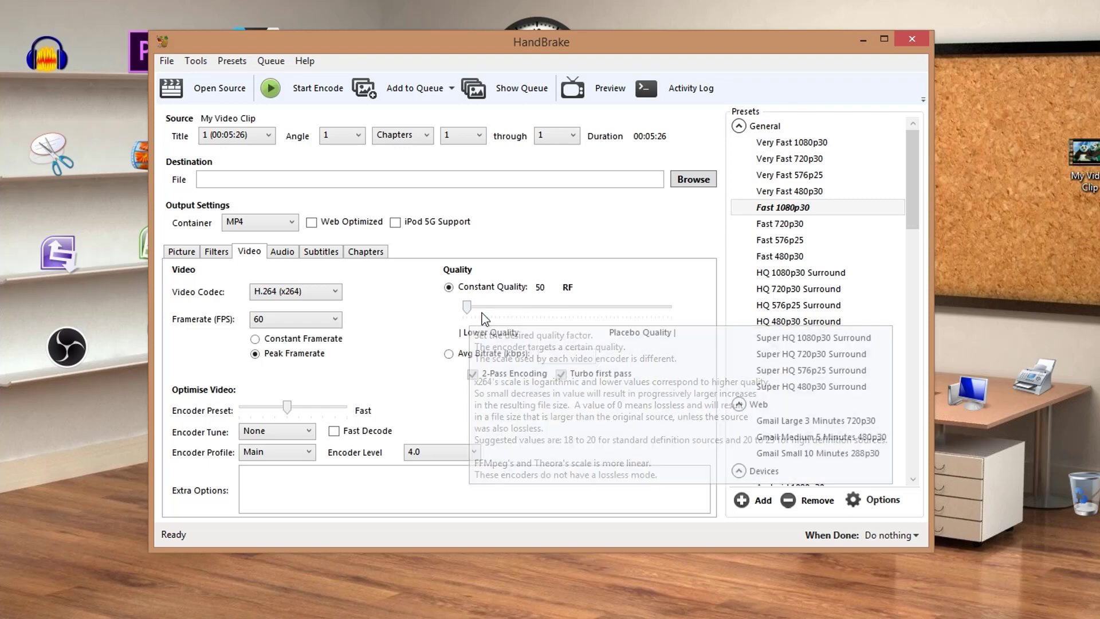
{"action": "left_click_drag", "start_coordinate": [467, 308], "coordinate": [590, 313]}
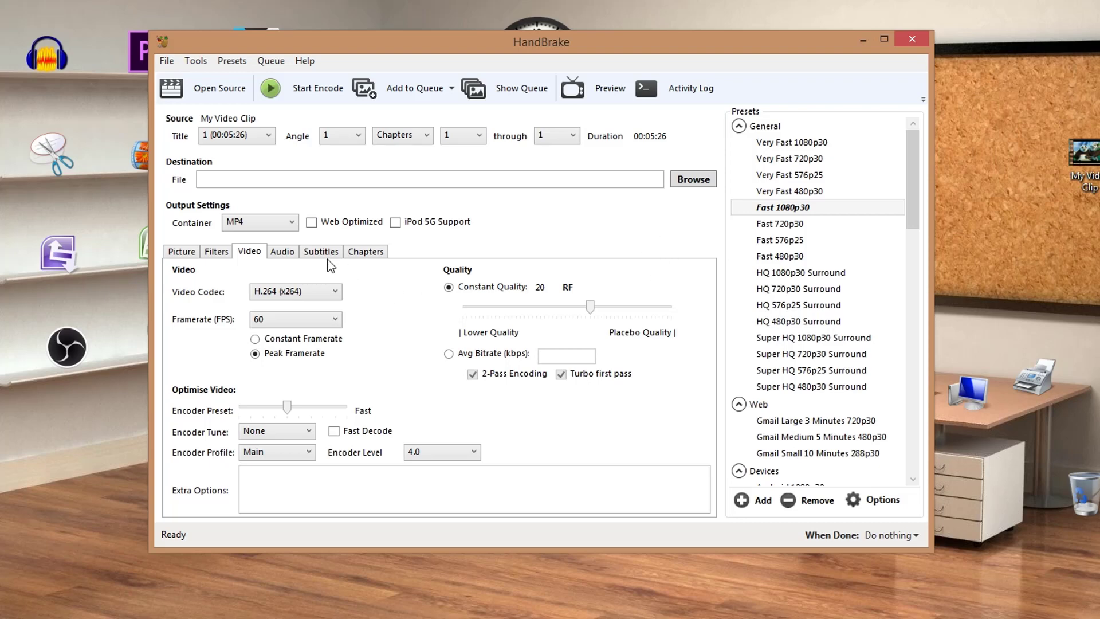
Step: Set the audio track's bitrate to 128
{"action": "left_click", "coordinate": [289, 254]}
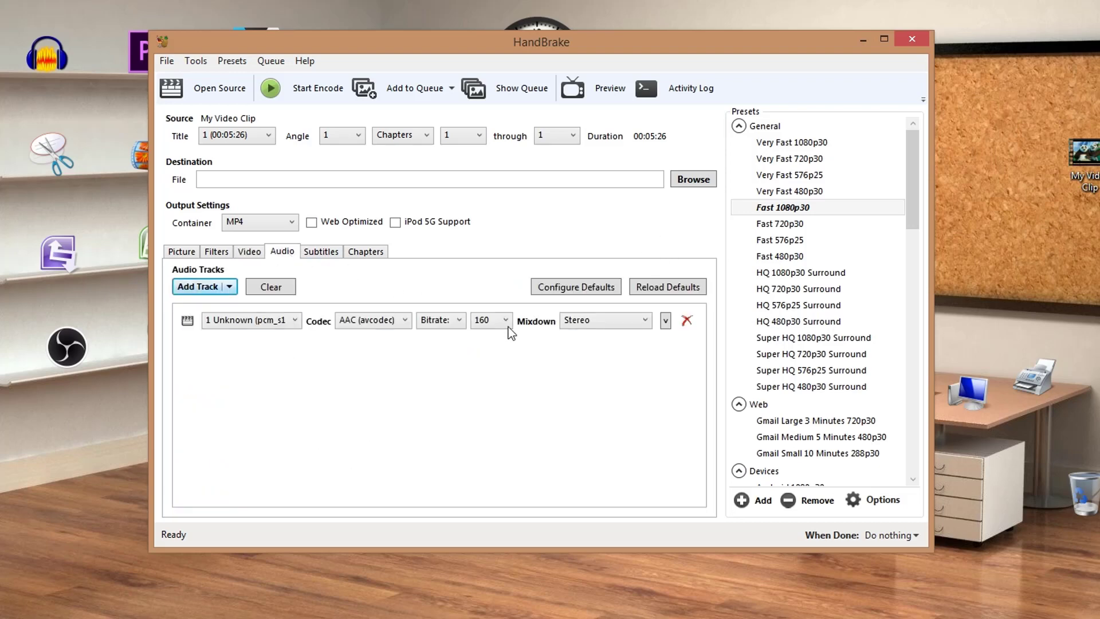
{"action": "left_click", "coordinate": [491, 321]}
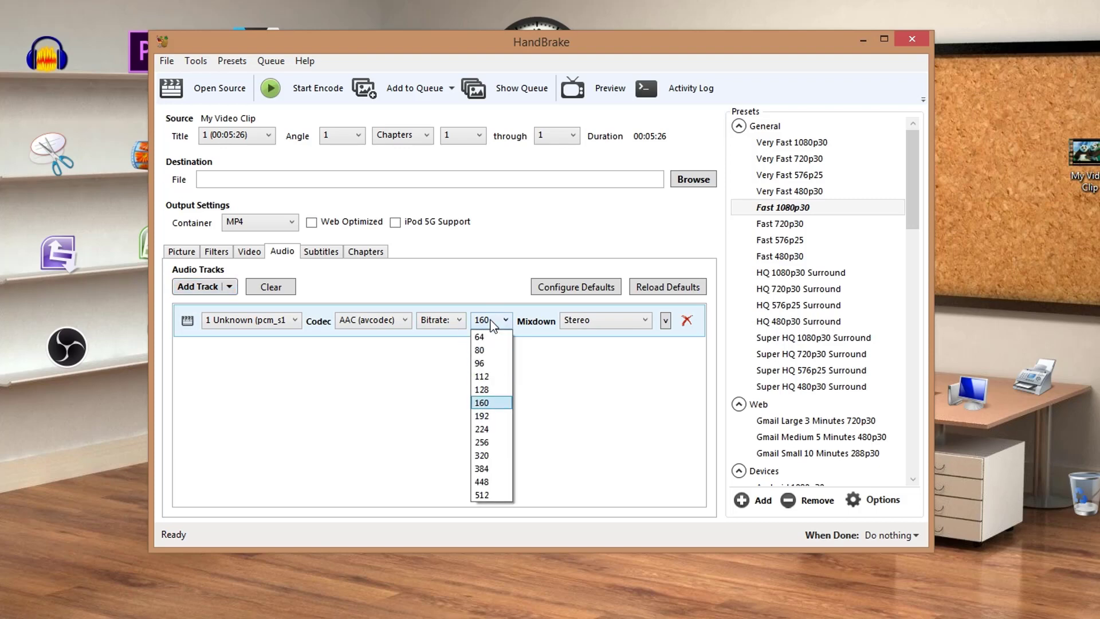
{"action": "left_click", "coordinate": [493, 401]}
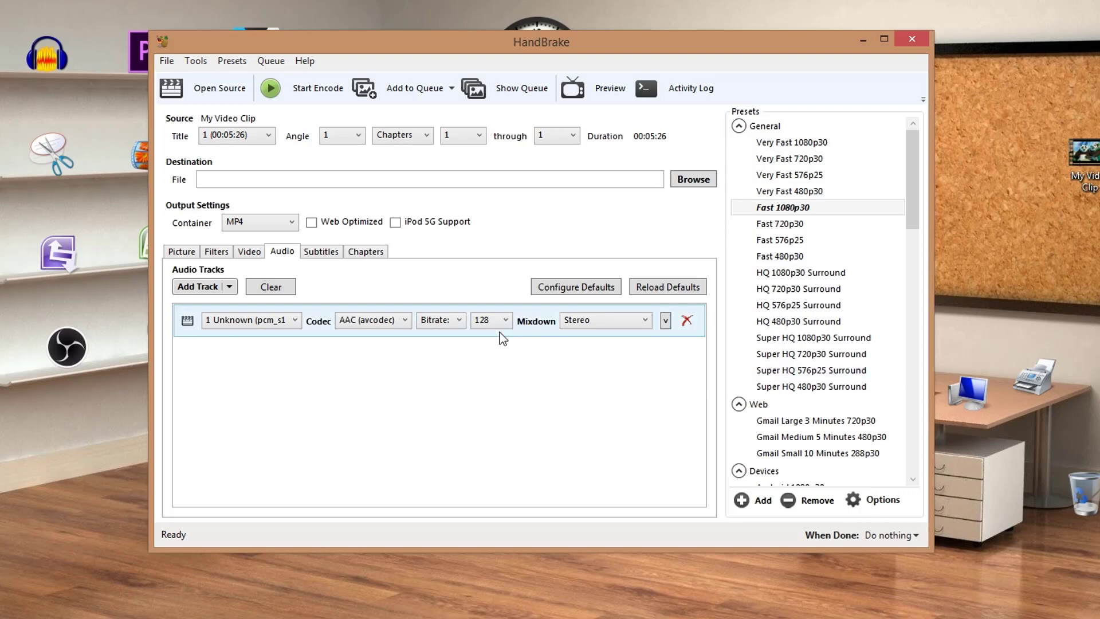
Step: Review the subtitle, chapter marker, picture, video and audio settings before choosing a destination
{"action": "left_click", "coordinate": [321, 253]}
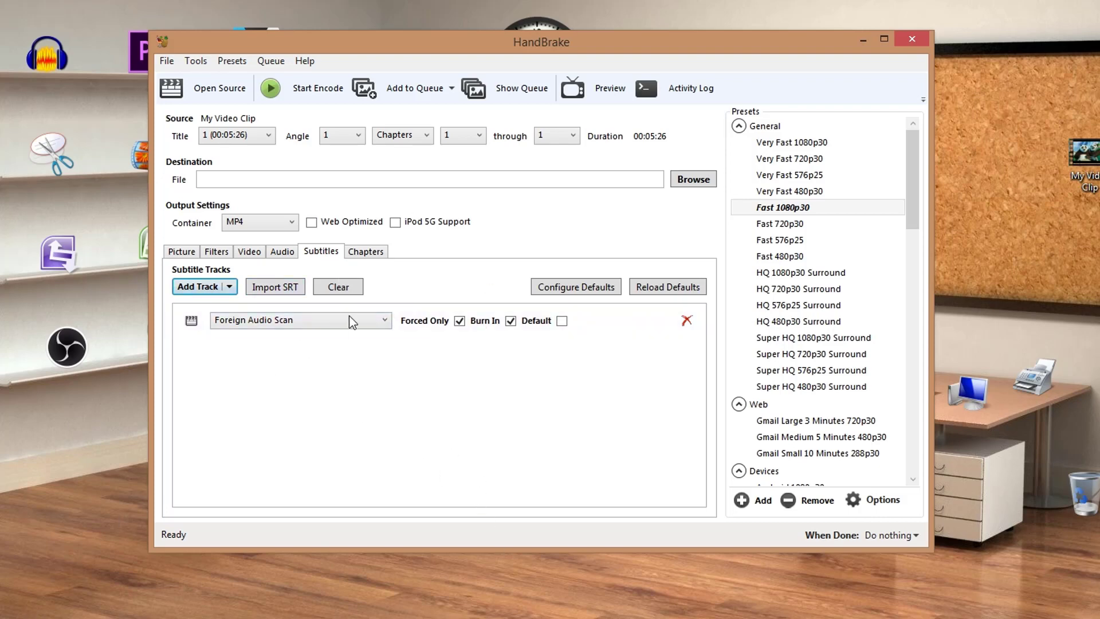
{"action": "left_click", "coordinate": [370, 255]}
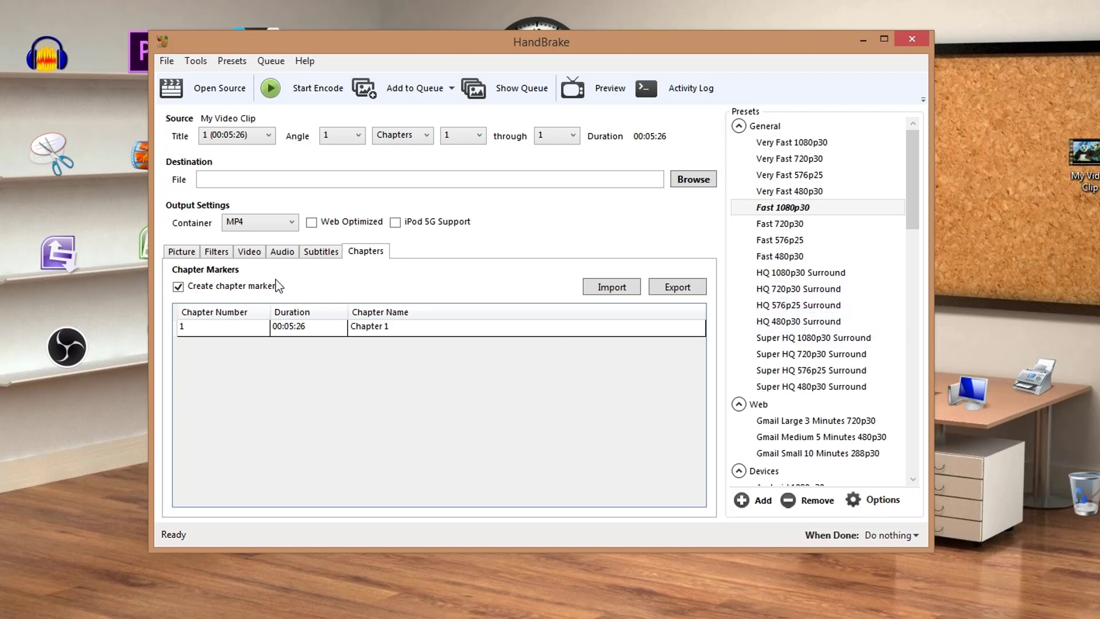
{"action": "left_click", "coordinate": [181, 252]}
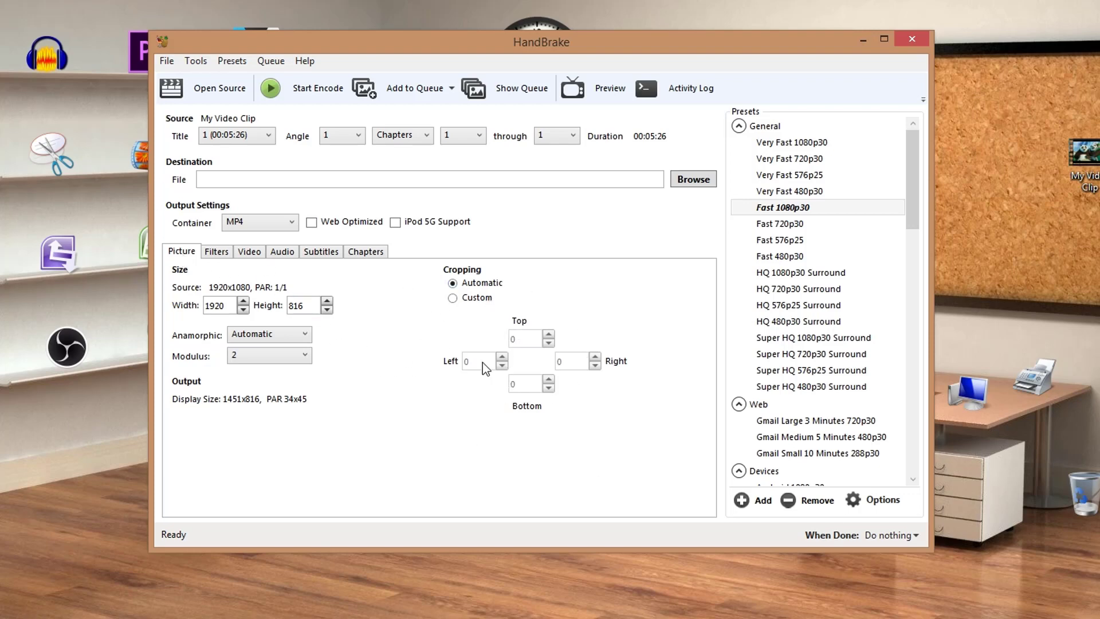
{"action": "left_click", "coordinate": [250, 253]}
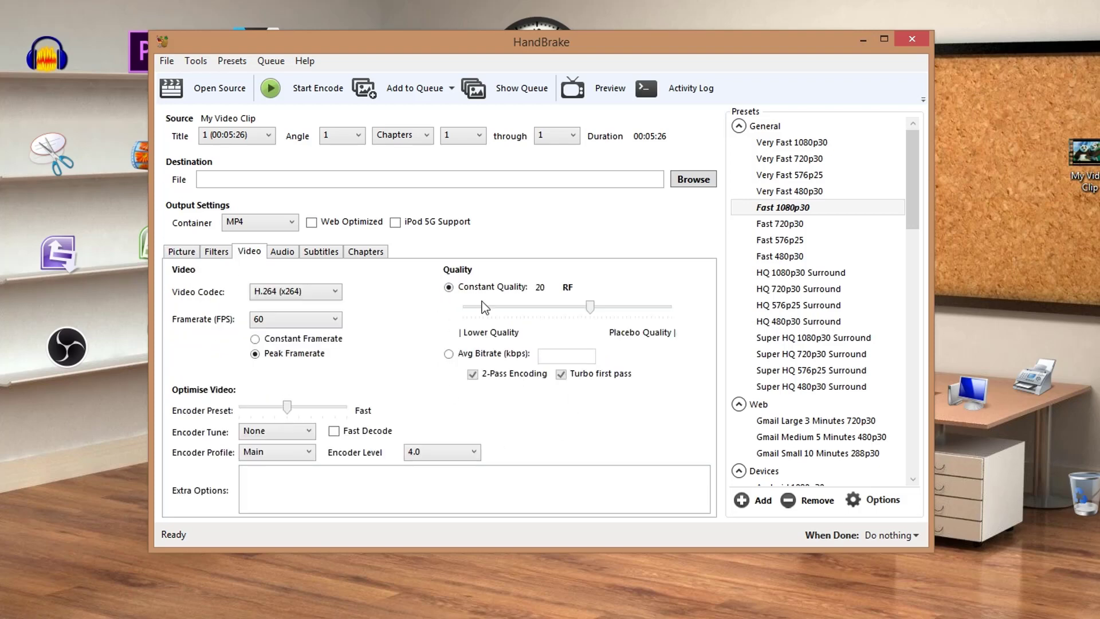
{"action": "left_click", "coordinate": [291, 255]}
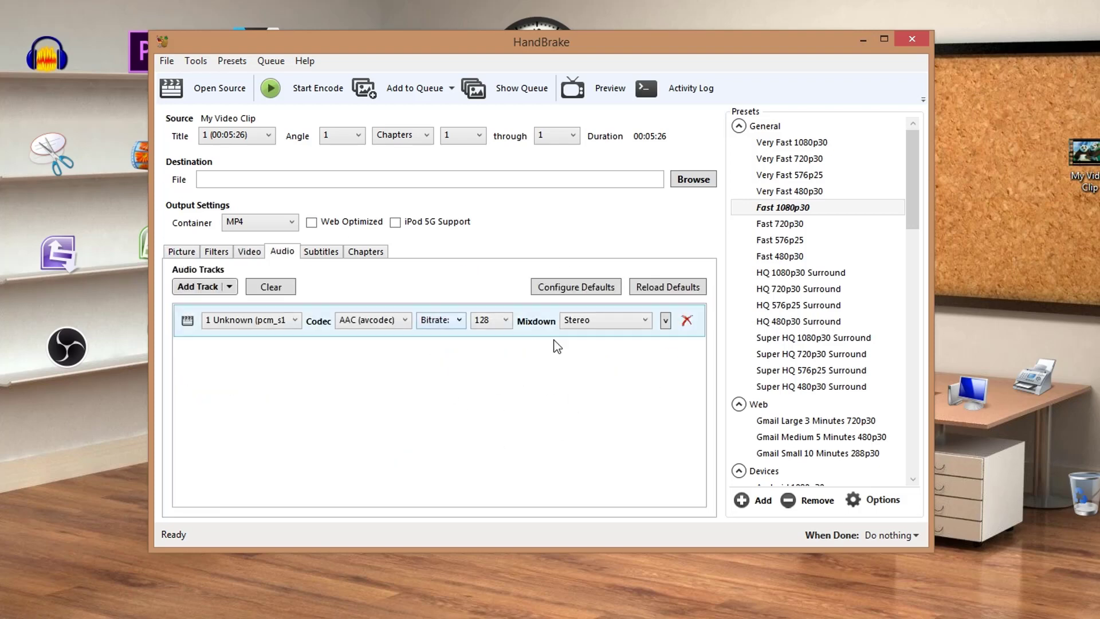
{"action": "left_click", "coordinate": [184, 254]}
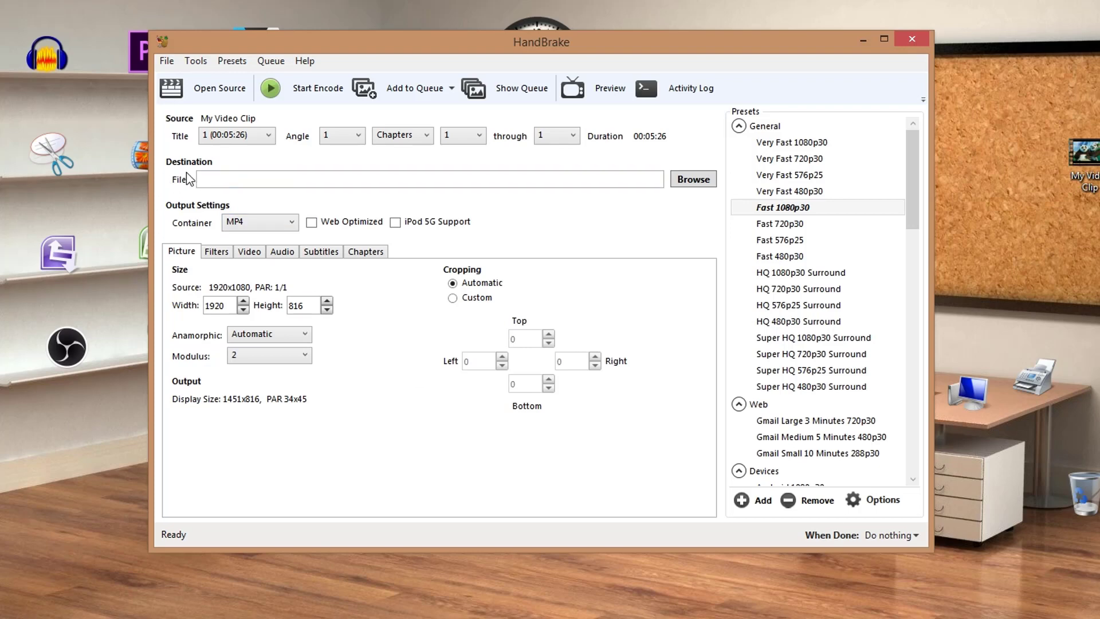
Step: Set the destination to an mp4 file named Abcd on the Desktop
{"action": "left_click", "coordinate": [695, 185]}
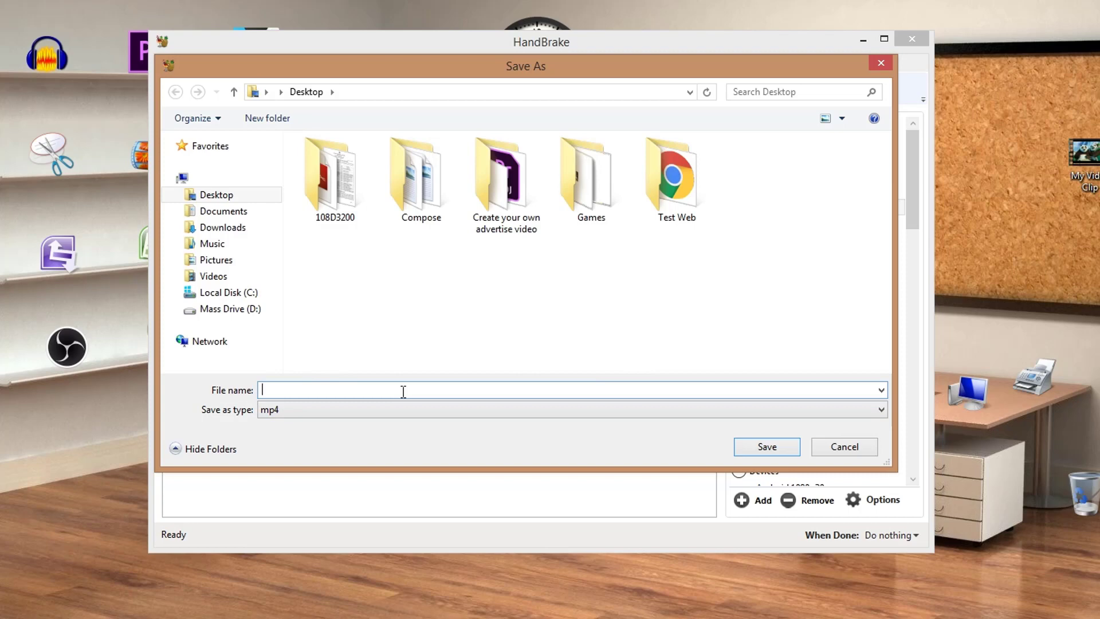
{"action": "type", "text": "Abcd"}
{"action": "left_click", "coordinate": [181, 197]}
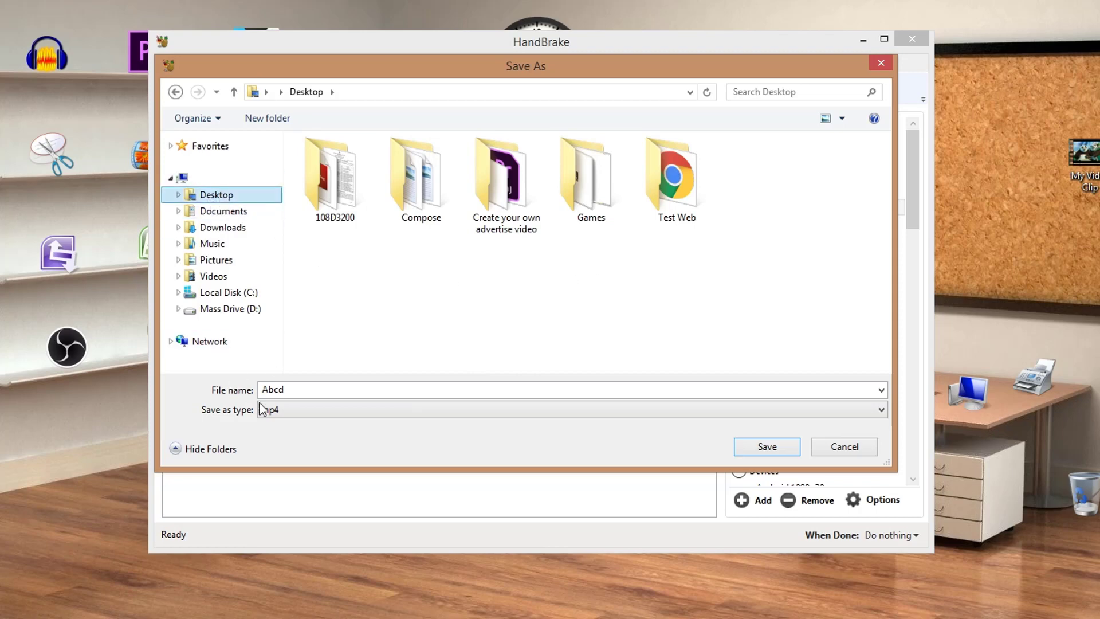
{"action": "left_click", "coordinate": [765, 446]}
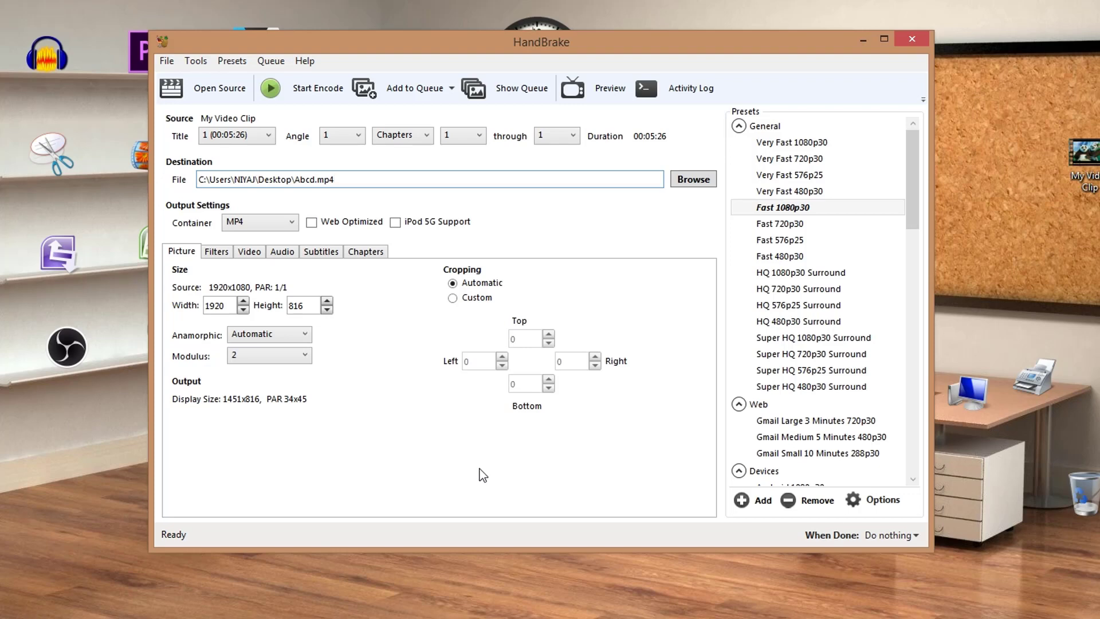
Step: Generate a live preview of the video with a duration of 5 seconds
{"action": "left_click", "coordinate": [601, 92]}
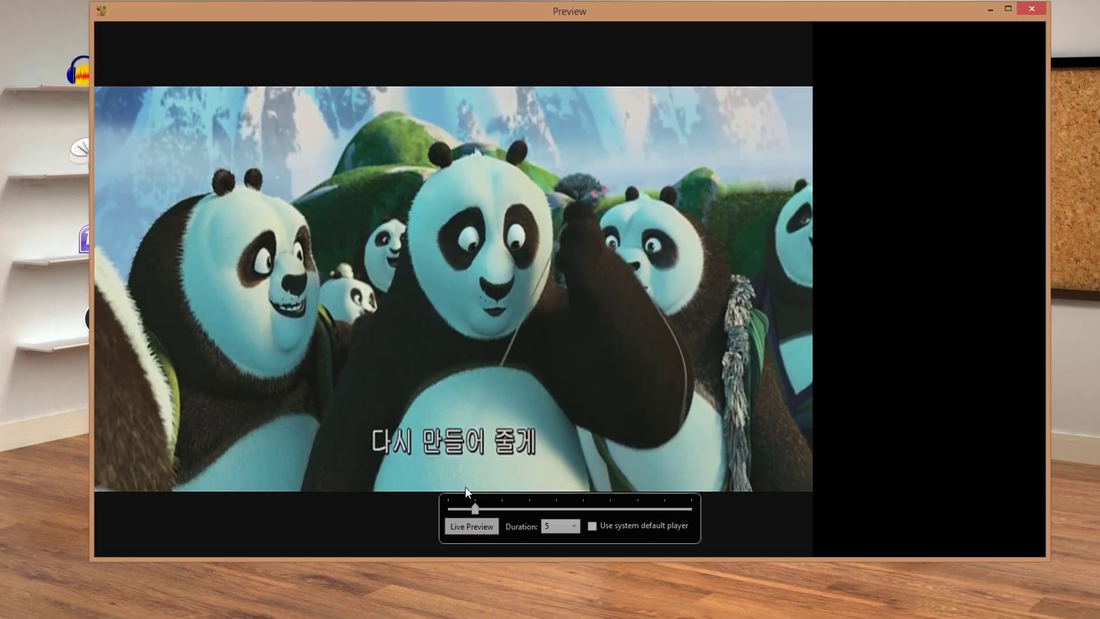
{"action": "left_click", "coordinate": [573, 526]}
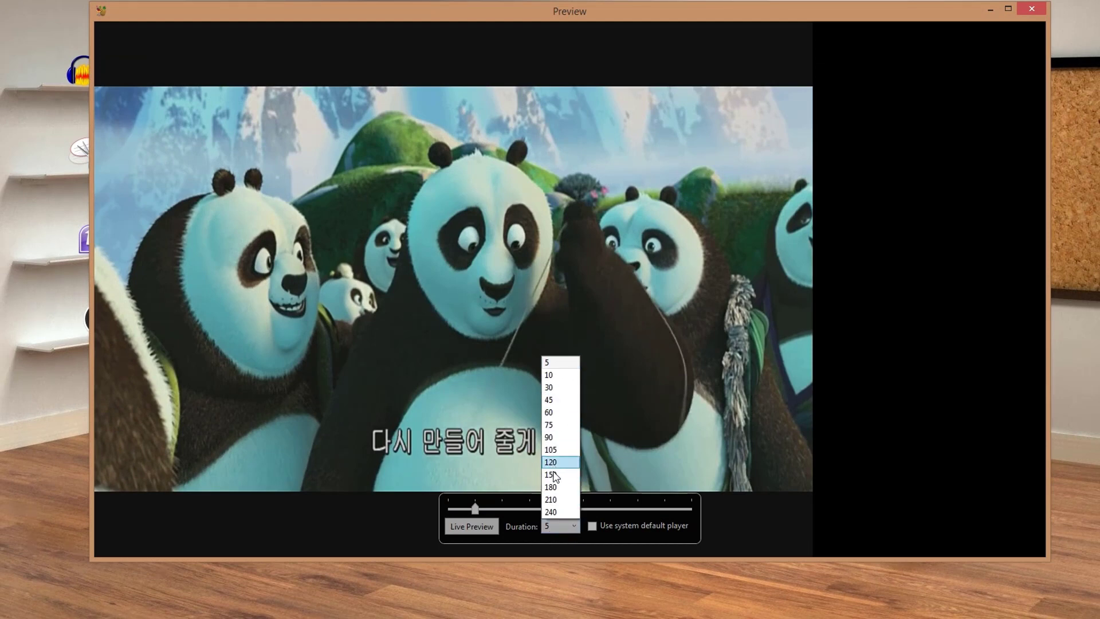
{"action": "left_click", "coordinate": [551, 365]}
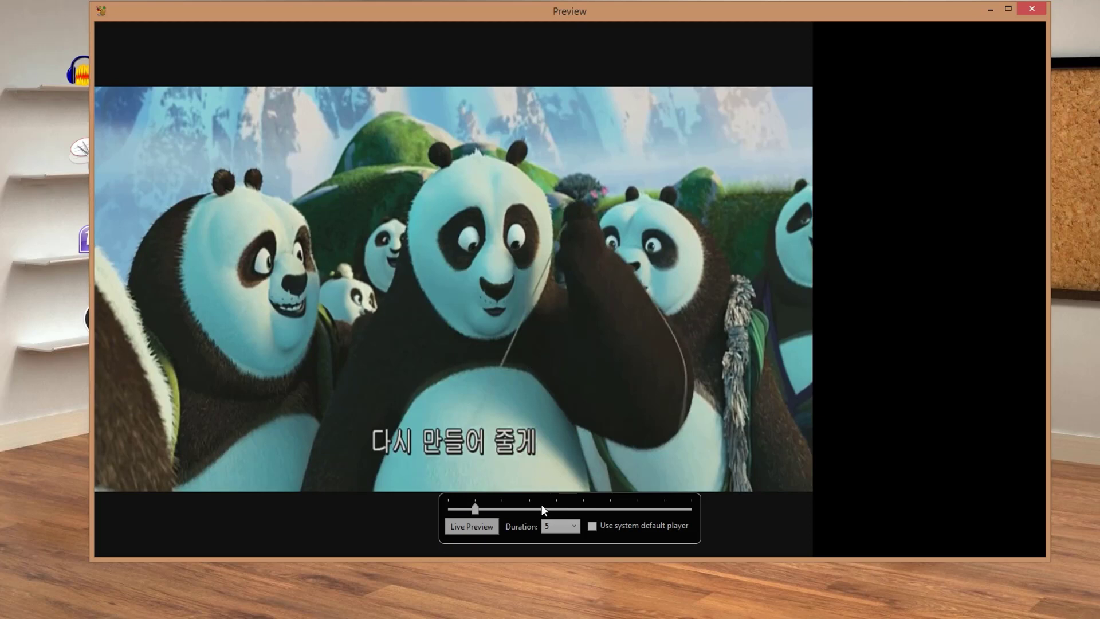
{"action": "left_click", "coordinate": [470, 523]}
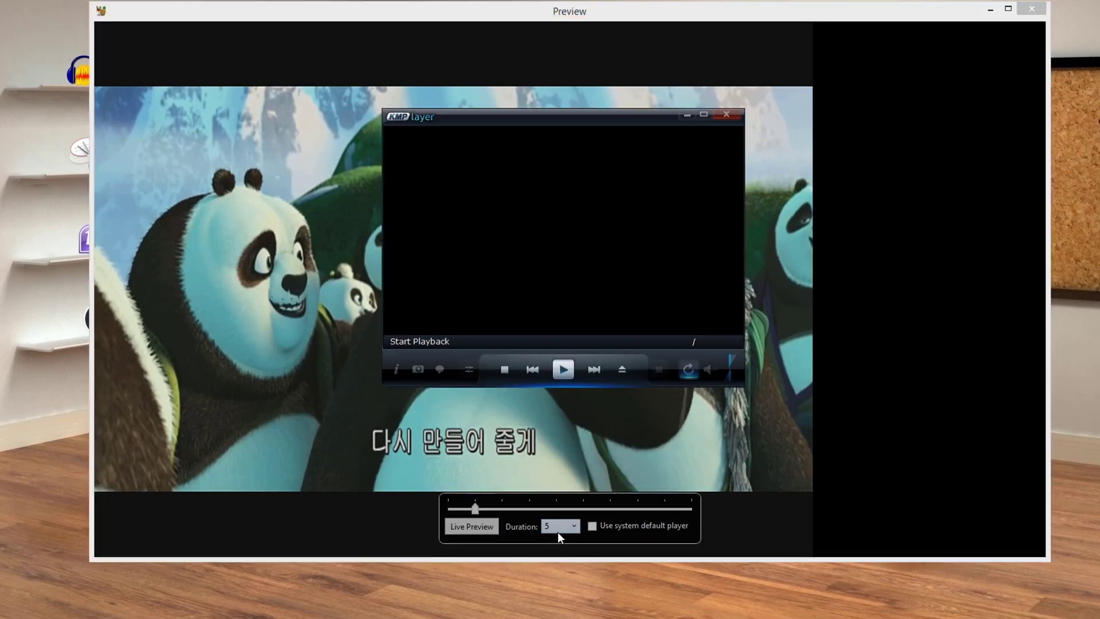
Step: Play the Abcd_preview.mp4 clip muted, jump to different points in it, and close the preview and the player
{"action": "left_click", "coordinate": [562, 369]}
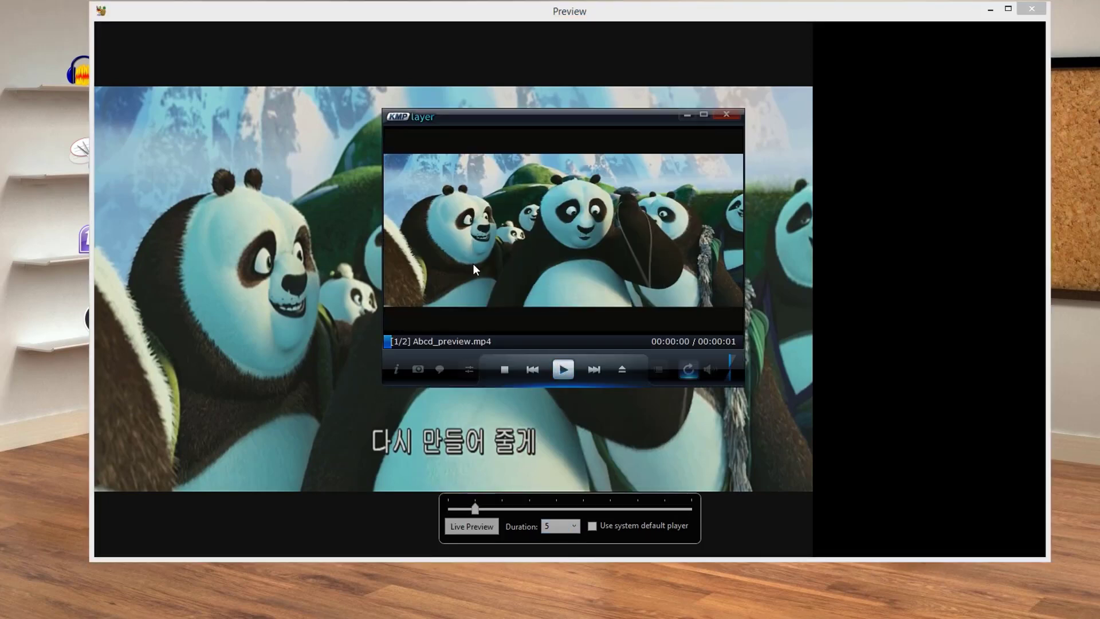
{"action": "left_click", "coordinate": [1032, 9]}
{"action": "mouse_move", "coordinate": [529, 118]}
{"action": "left_mouse_down"}
{"action": "mouse_move", "coordinate": [509, 86]}
{"action": "mouse_move", "coordinate": [514, 106]}
{"action": "left_mouse_up"}
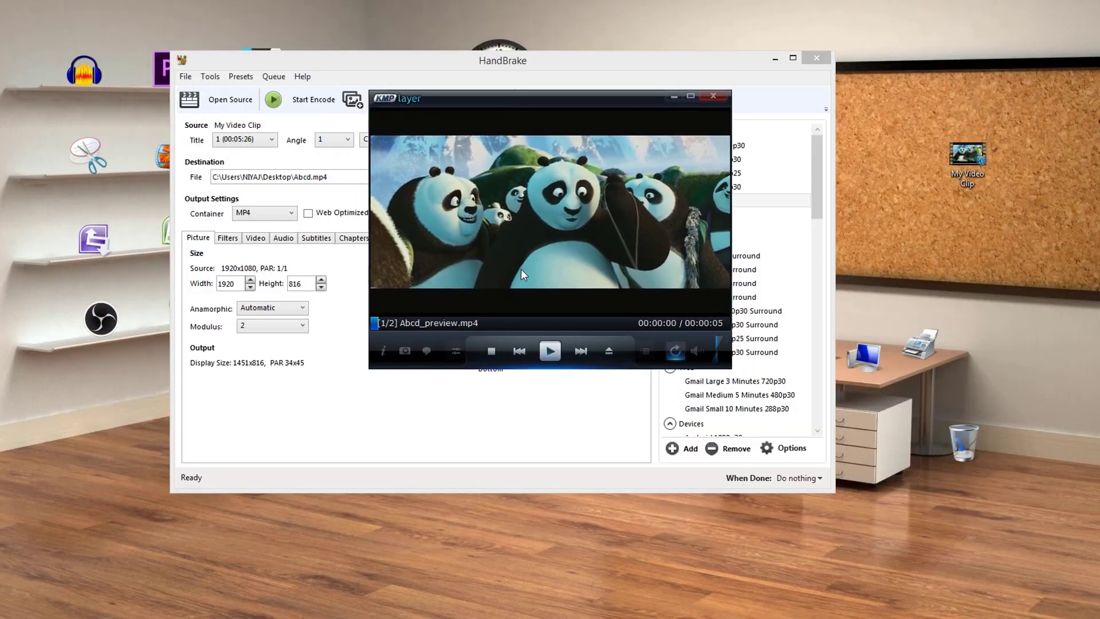
{"action": "left_click", "coordinate": [695, 349]}
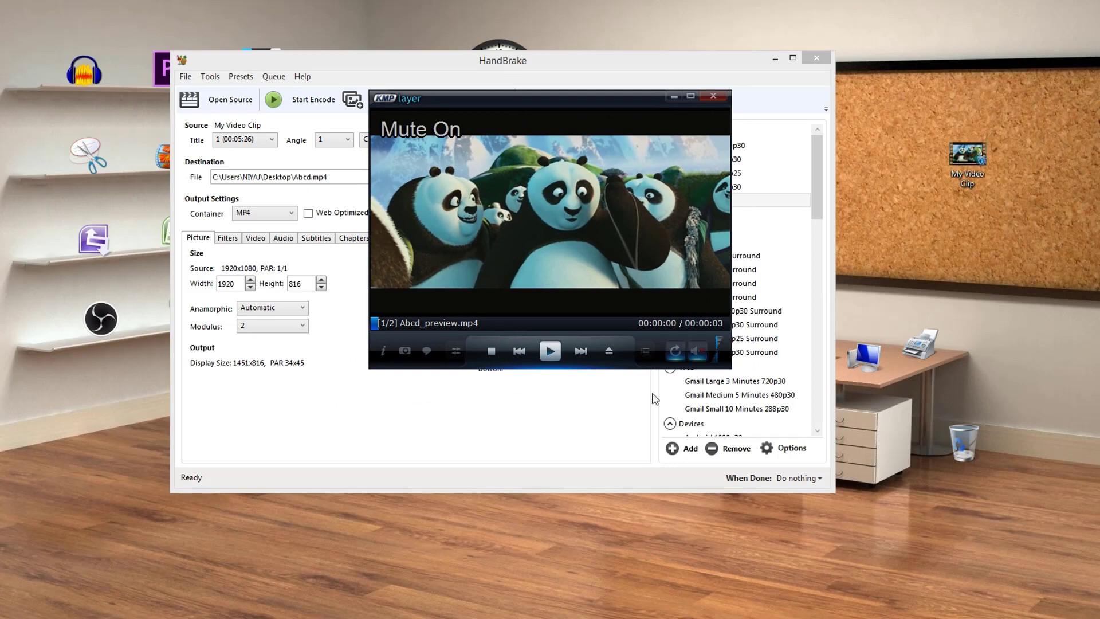
{"action": "left_click", "coordinate": [549, 352]}
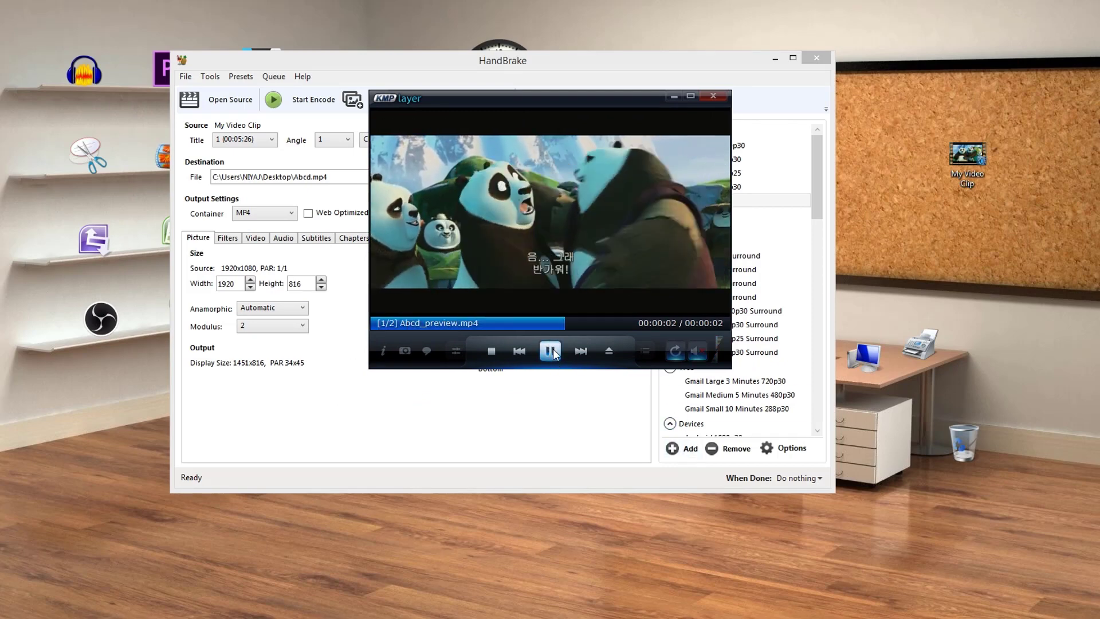
{"action": "left_click", "coordinate": [602, 323]}
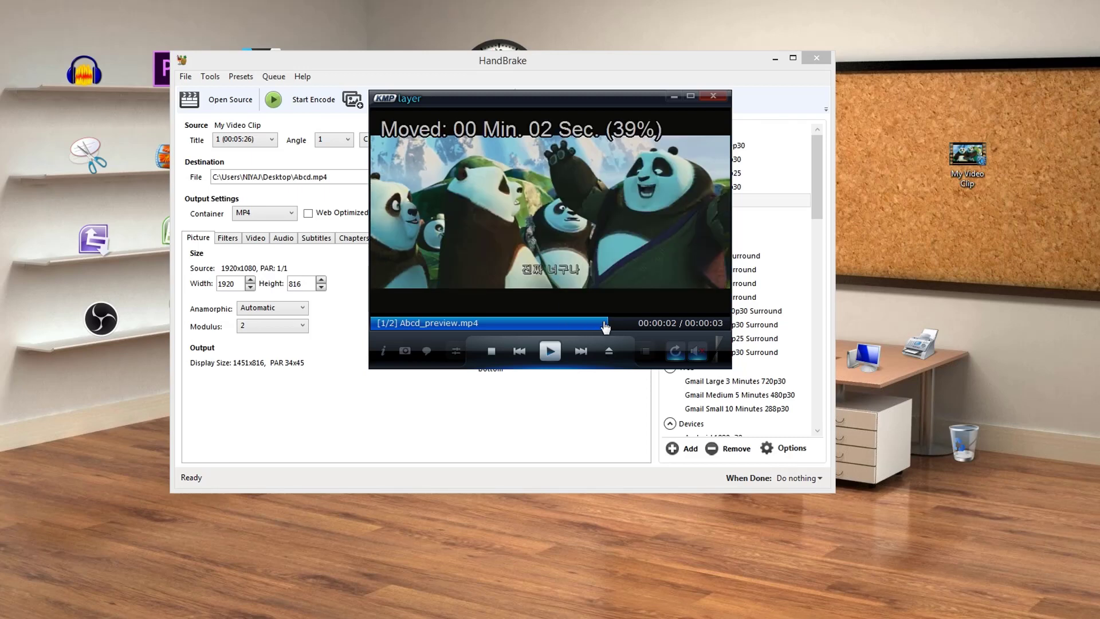
{"action": "left_click", "coordinate": [607, 323]}
{"action": "left_click", "coordinate": [522, 323]}
{"action": "left_click", "coordinate": [549, 352]}
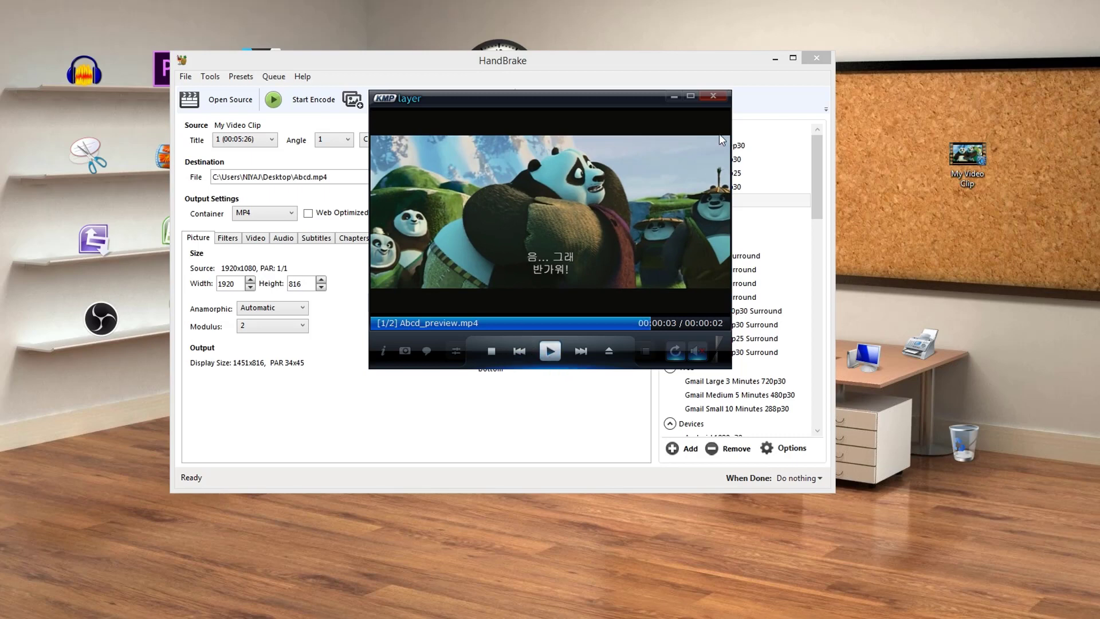
{"action": "left_click", "coordinate": [713, 97]}
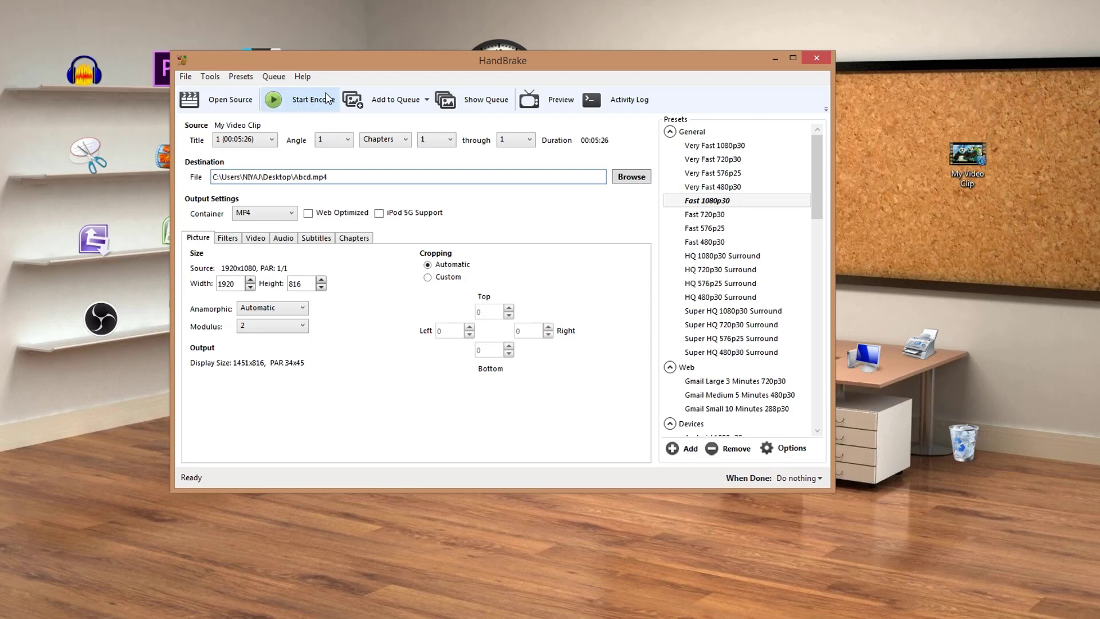
Step: Start encoding My Video Clip and close HandBrake when the queue has finished
{"action": "left_click_drag", "start_coordinate": [342, 62], "coordinate": [378, 43]}
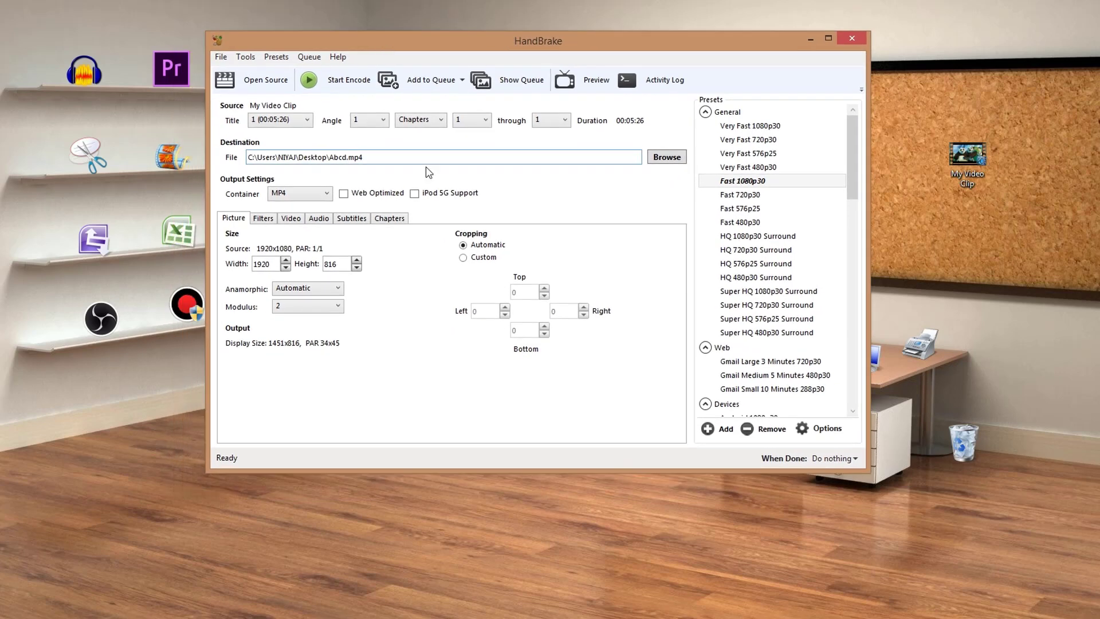
{"action": "left_click", "coordinate": [331, 86]}
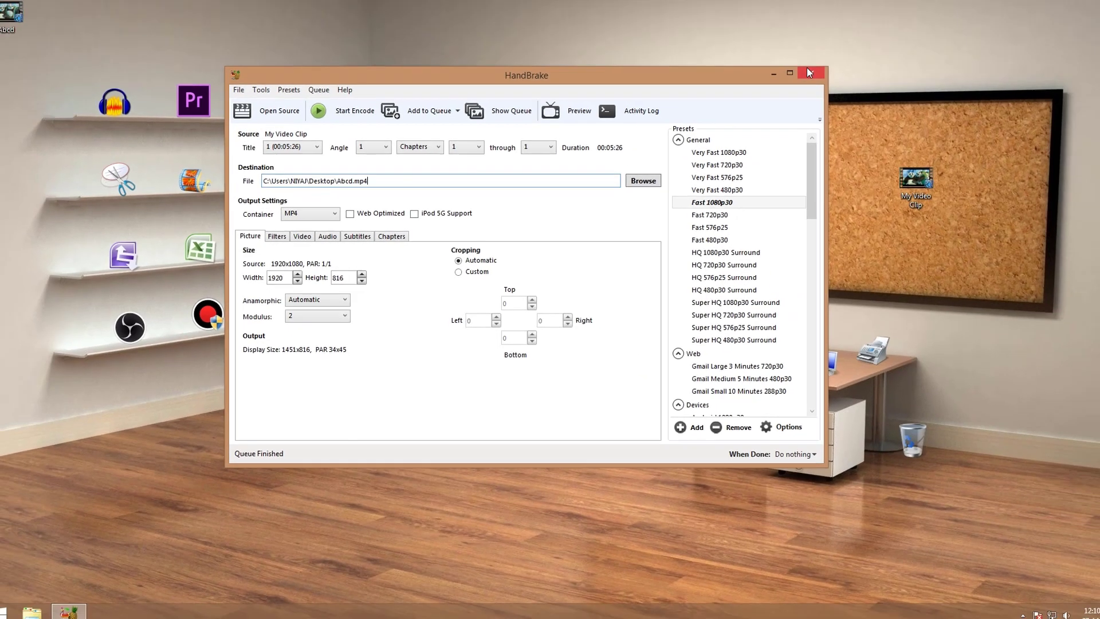
{"action": "left_click", "coordinate": [808, 71]}
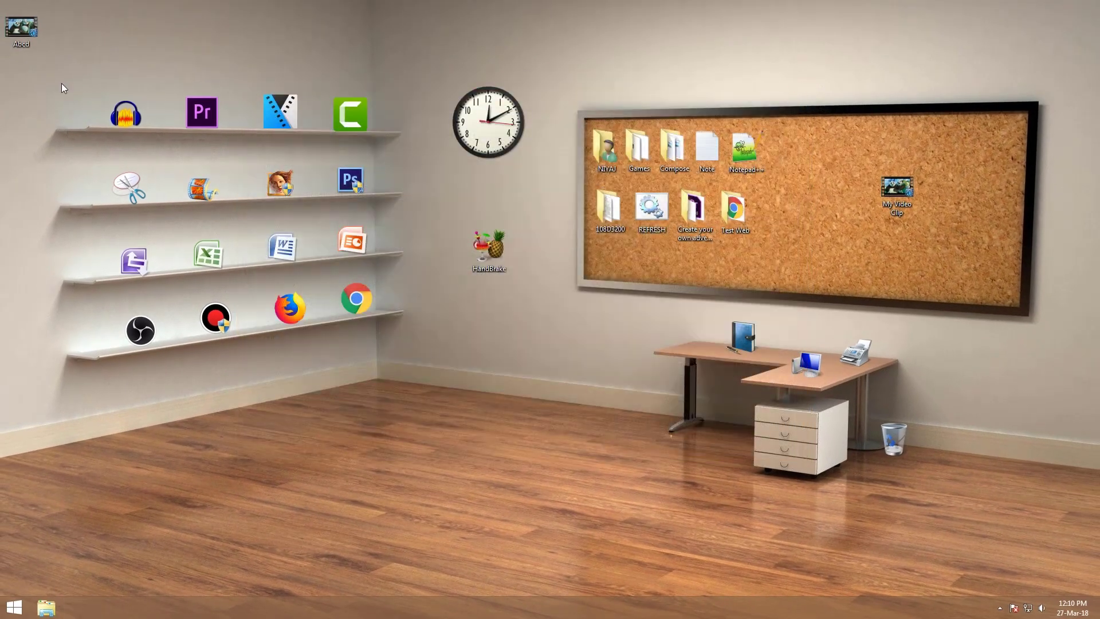
Step: Place the Abcd file beside My Video Clip on the desktop and check its file size and detailed properties
{"action": "left_click_drag", "start_coordinate": [651, 268], "coordinate": [831, 200]}
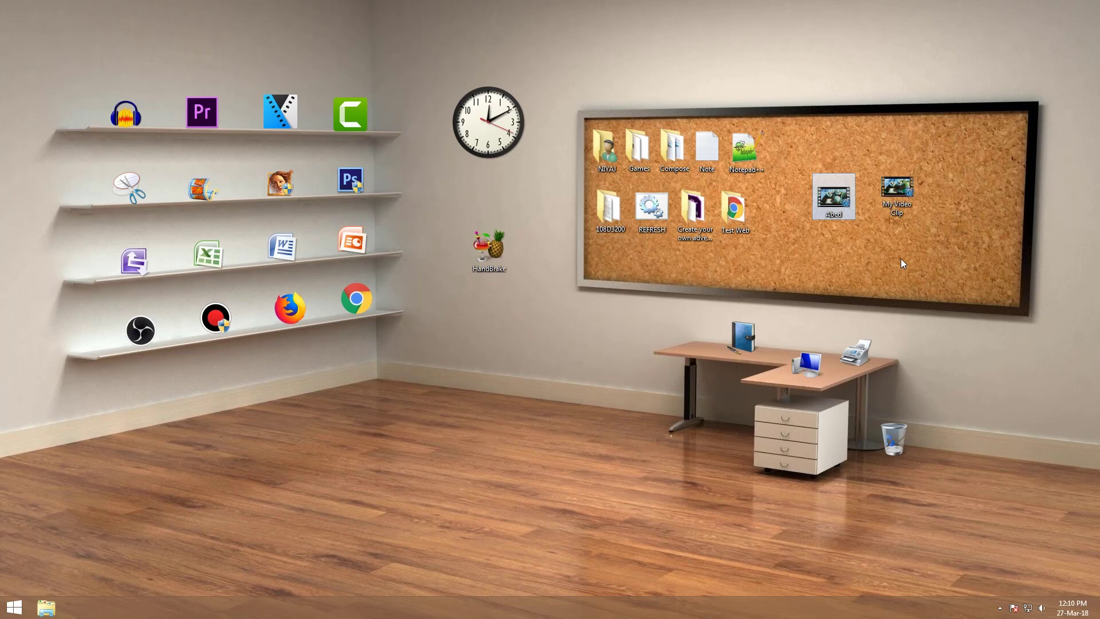
{"action": "right_click", "coordinate": [835, 199]}
{"action": "left_click", "coordinate": [916, 415]}
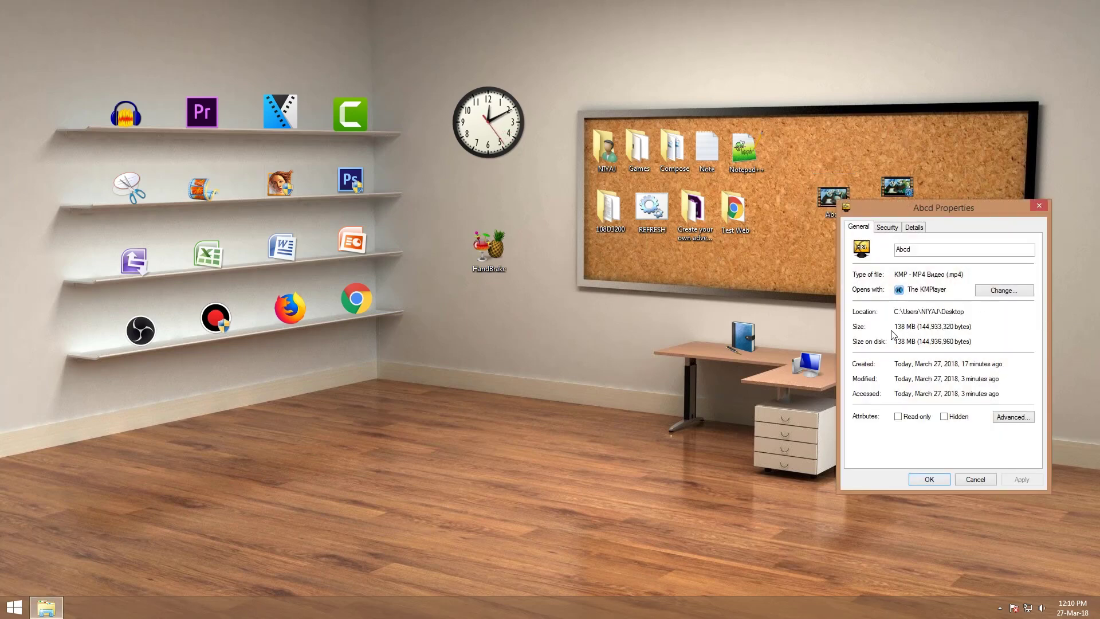
{"action": "left_click_drag", "start_coordinate": [904, 326], "coordinate": [905, 326]}
{"action": "left_click", "coordinate": [913, 227]}
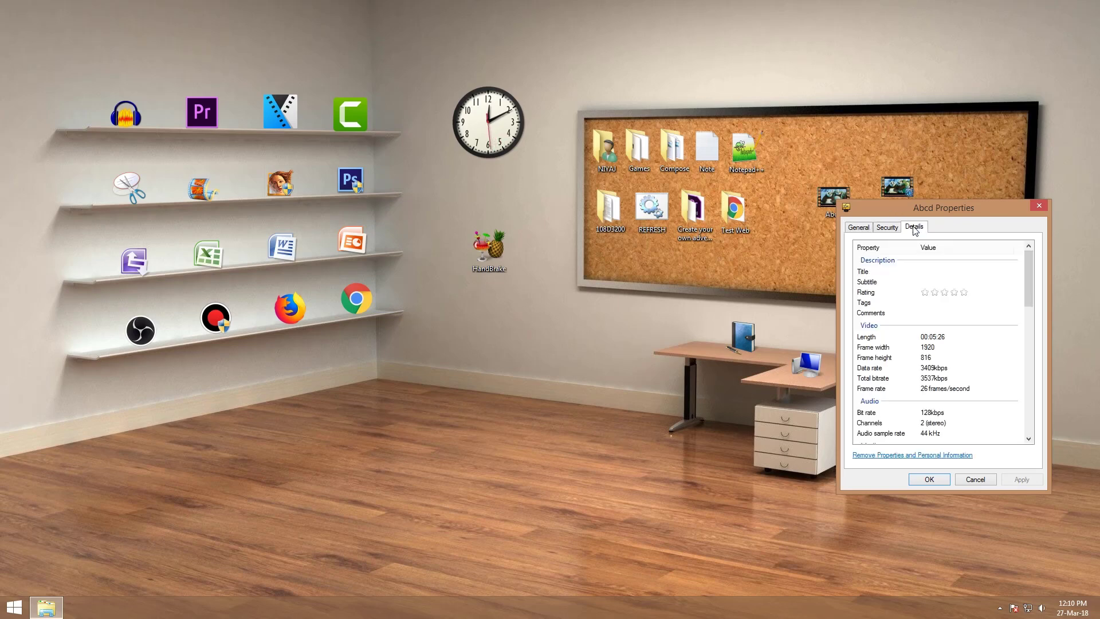
{"action": "left_click", "coordinate": [943, 337]}
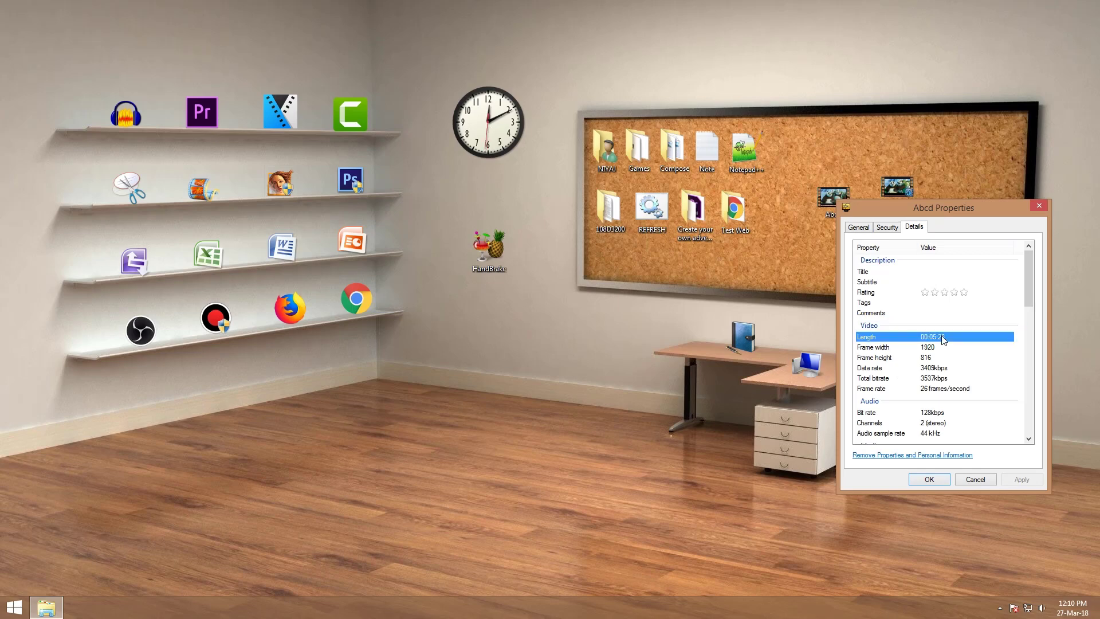
{"action": "left_click", "coordinate": [858, 227]}
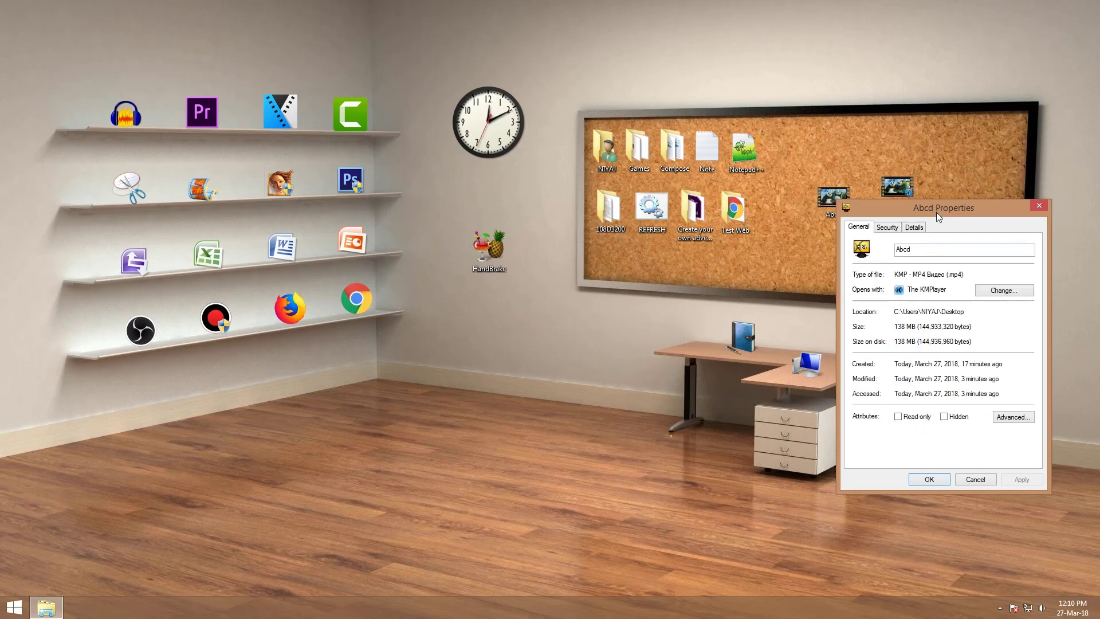
Step: Compare the file size and detailed properties of My Video Clip with those of Abcd, with both properties windows side by side
{"action": "left_click_drag", "start_coordinate": [916, 207], "coordinate": [563, 108]}
{"action": "left_click", "coordinate": [903, 195]}
{"action": "right_click", "coordinate": [902, 195]}
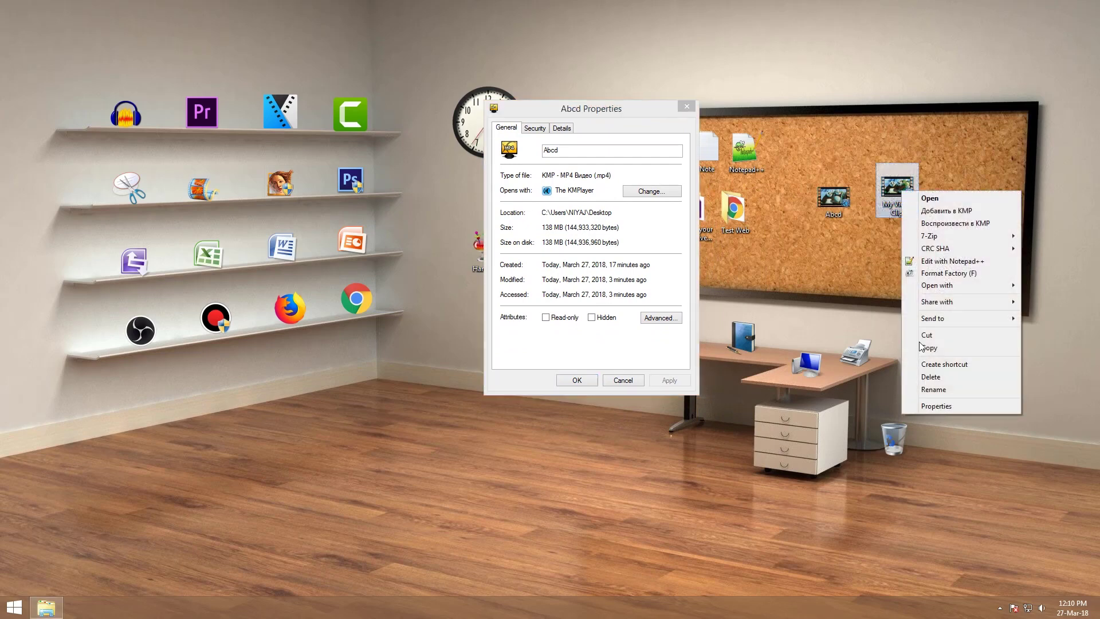
{"action": "left_click", "coordinate": [931, 474]}
{"action": "left_click_drag", "start_coordinate": [918, 200], "coordinate": [788, 149]}
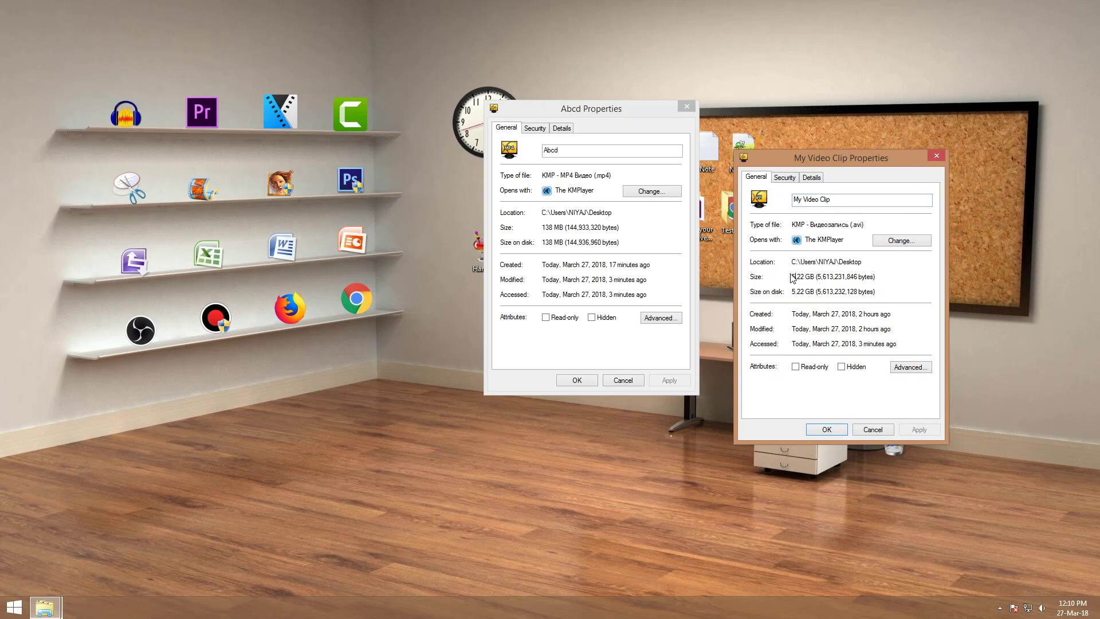
{"action": "left_click_drag", "start_coordinate": [795, 277], "coordinate": [812, 277]}
{"action": "left_click", "coordinate": [811, 177]}
{"action": "left_click", "coordinate": [842, 270]}
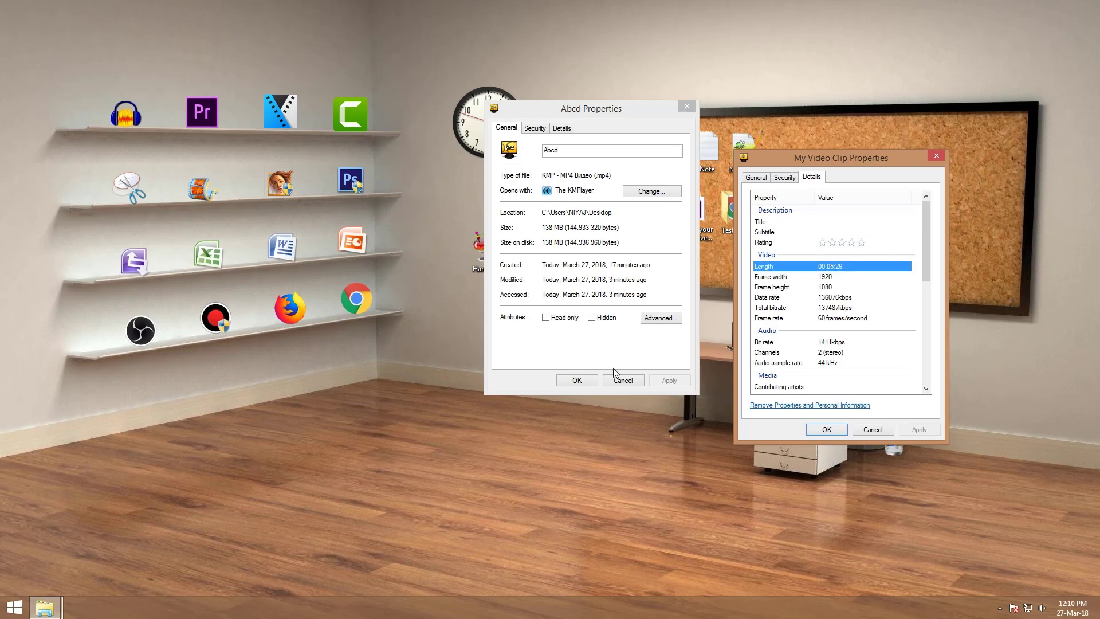
{"action": "left_click", "coordinate": [757, 178]}
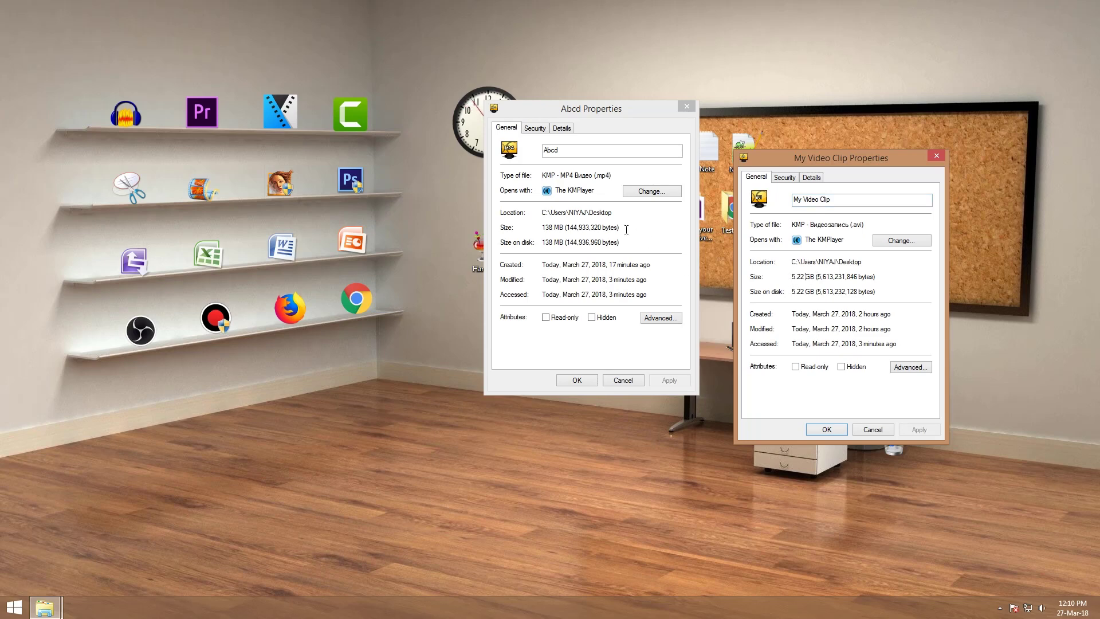
Step: Close the properties windows of My Video Clip and Abcd
{"action": "left_click", "coordinate": [551, 225]}
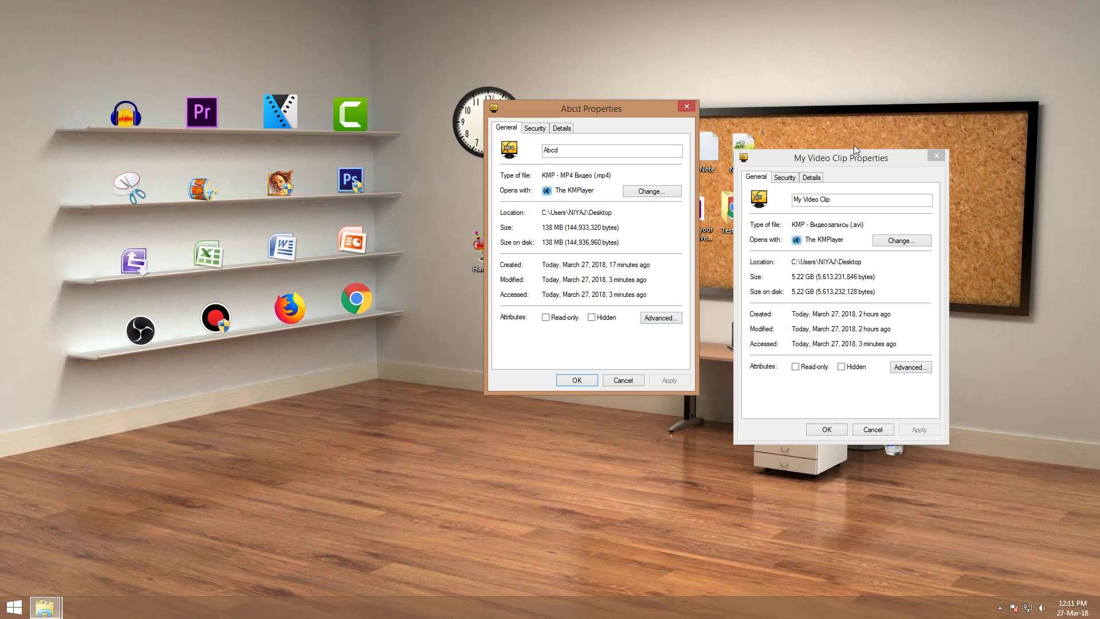
{"action": "left_click", "coordinate": [935, 157]}
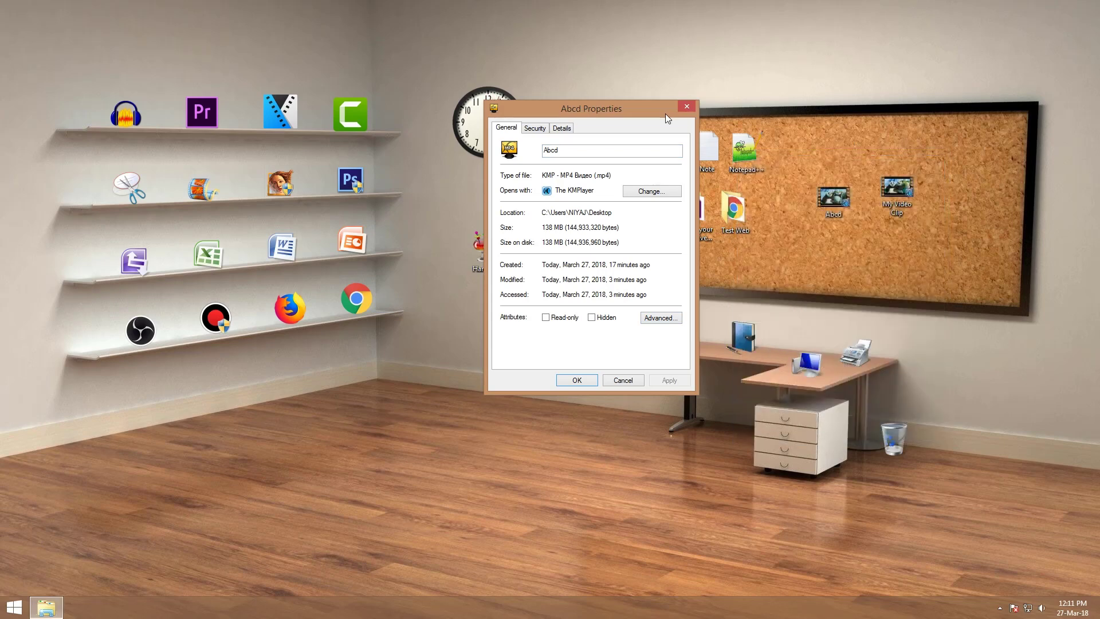
{"action": "left_click", "coordinate": [690, 106]}
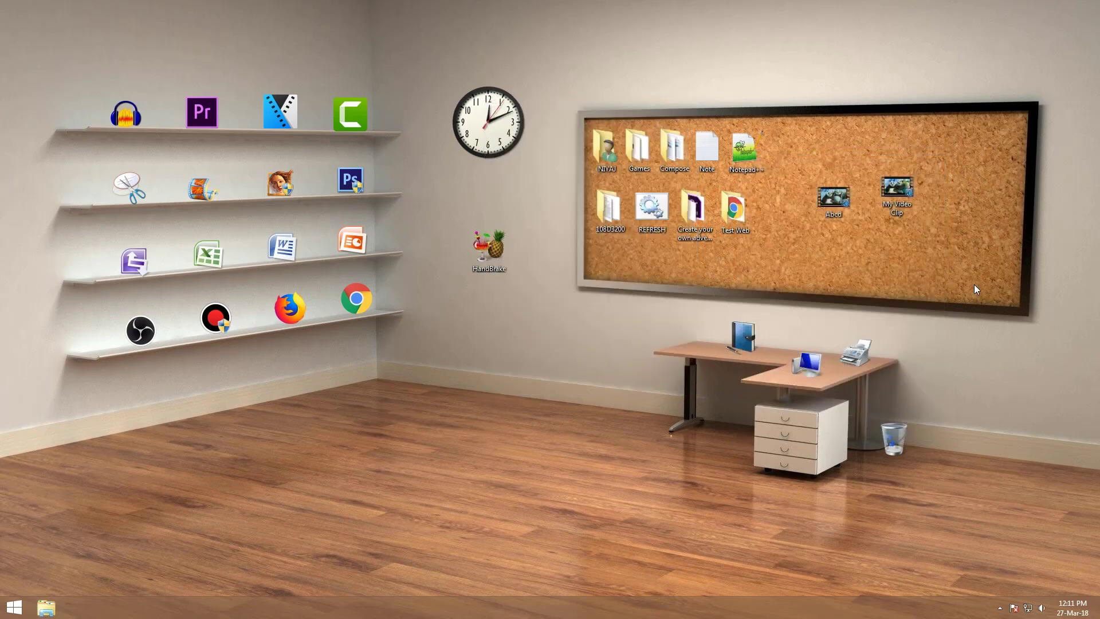
Step: Play the original My Video Clip from the desktop in KMPlayer with the sound muted, and close the player
{"action": "double_click", "coordinate": [912, 199]}
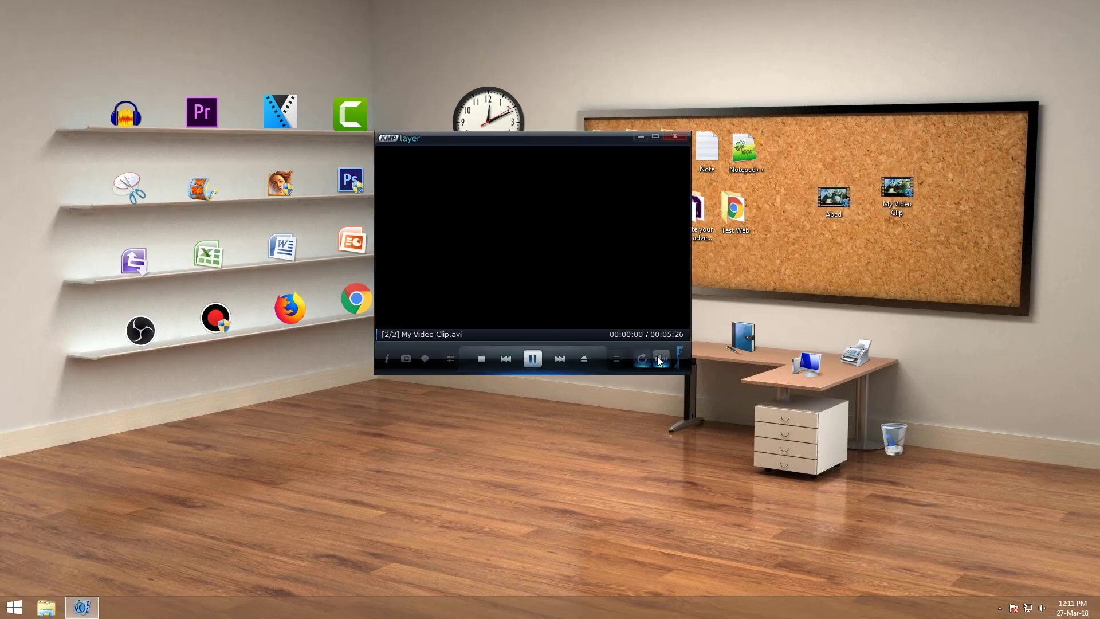
{"action": "left_click", "coordinate": [658, 356]}
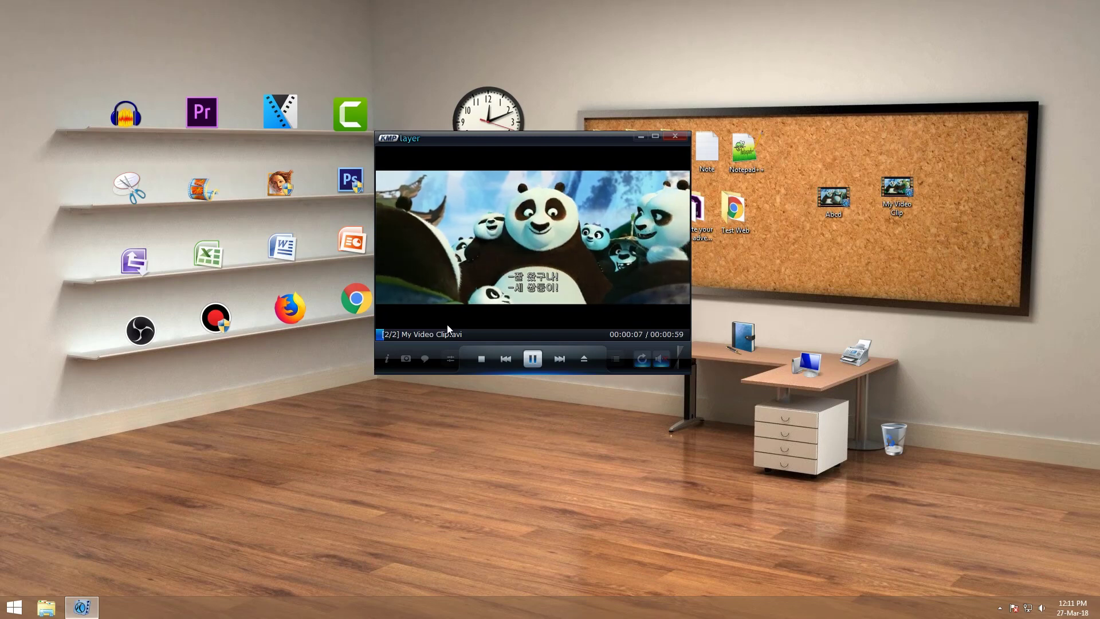
{"action": "left_click", "coordinate": [674, 139]}
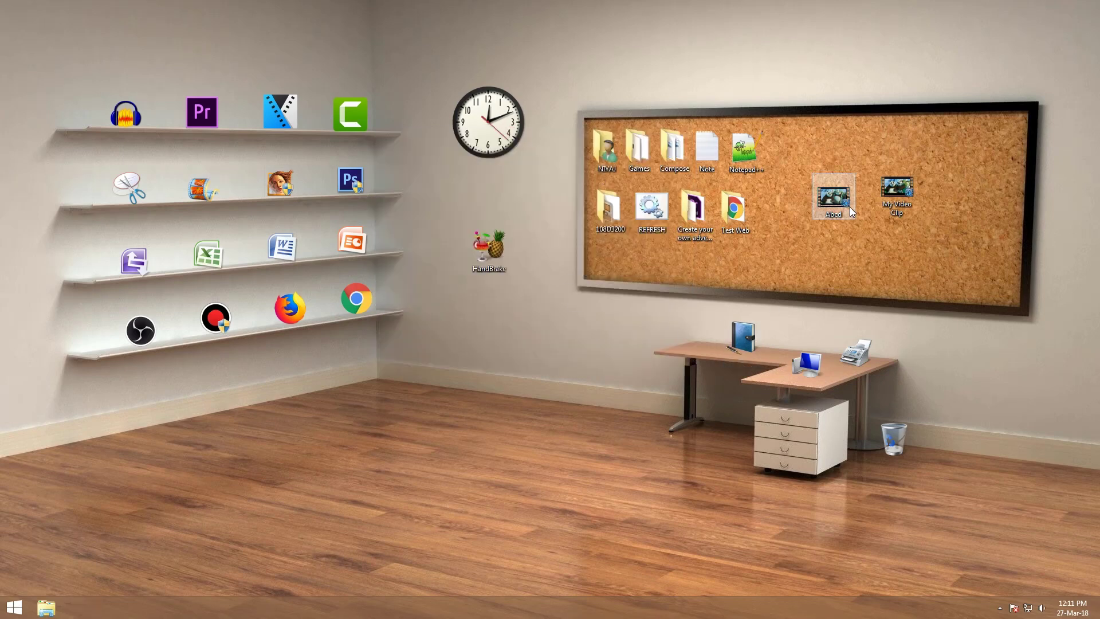
Step: Play the compressed Abcd video in KMPlayer, jump ahead to several points up to about 04:07, pause it and close the player
{"action": "left_click_drag", "start_coordinate": [850, 210], "coordinate": [842, 191]}
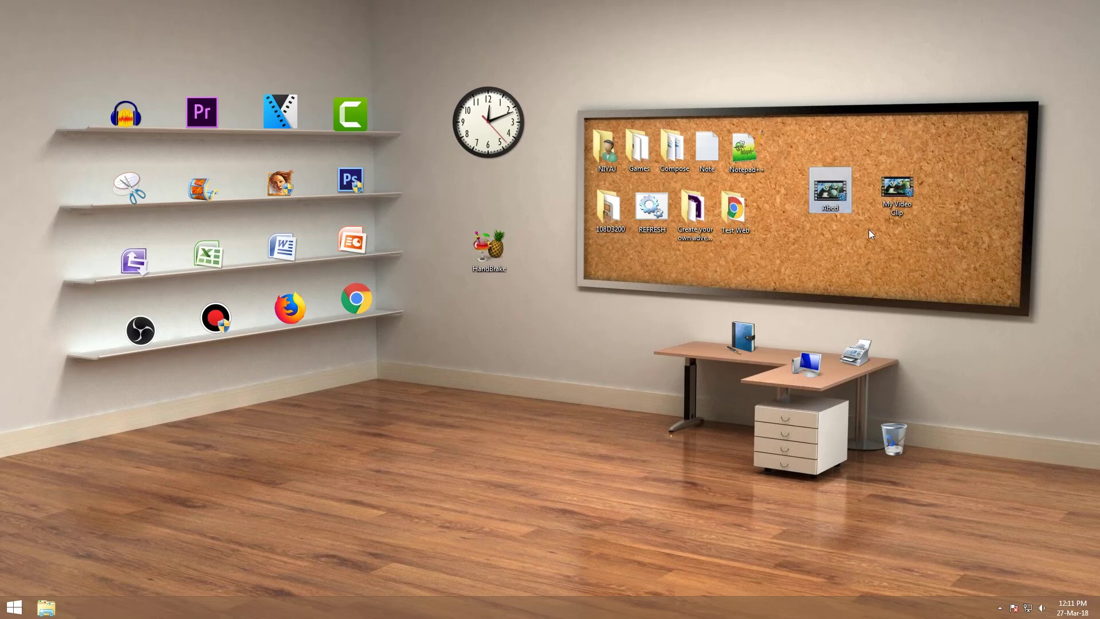
{"action": "double_click", "coordinate": [842, 191]}
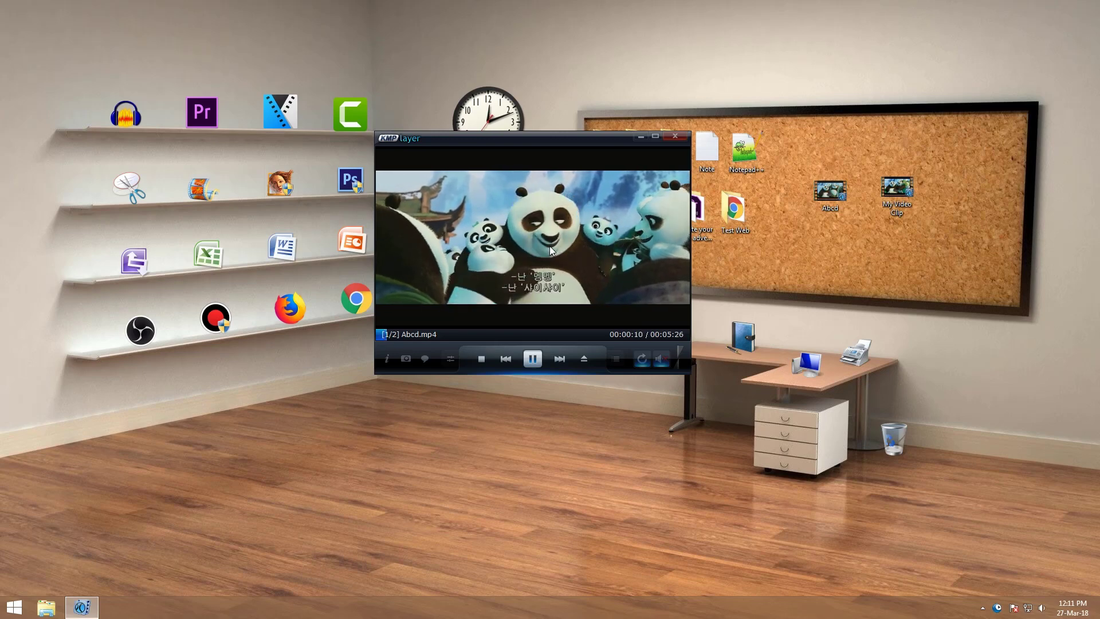
{"action": "left_click", "coordinate": [533, 359]}
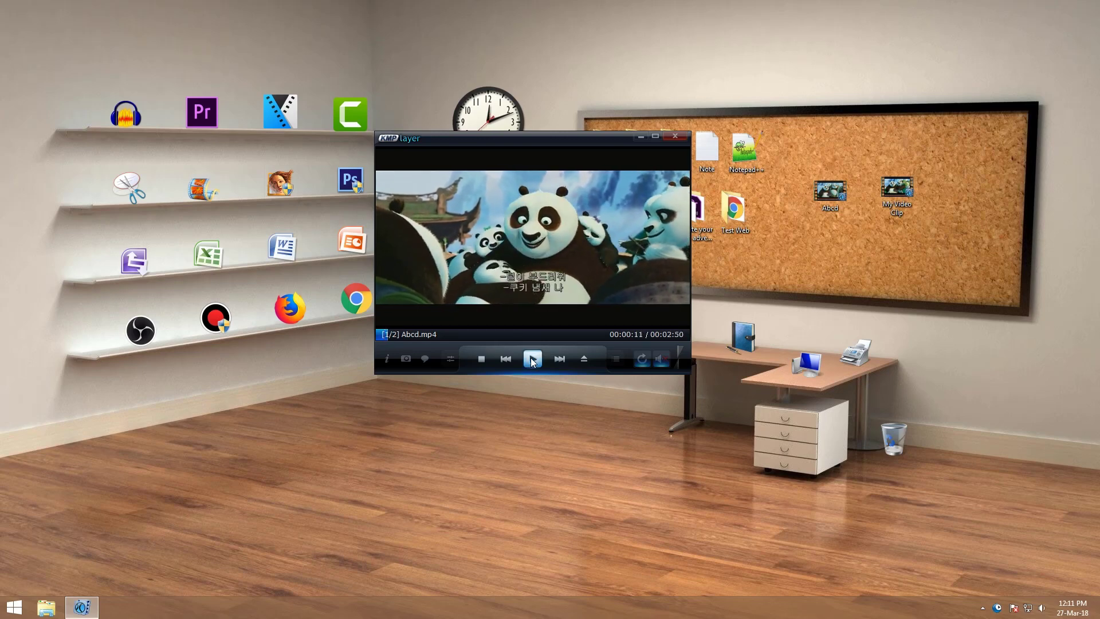
{"action": "left_click_drag", "start_coordinate": [441, 338], "coordinate": [554, 348]}
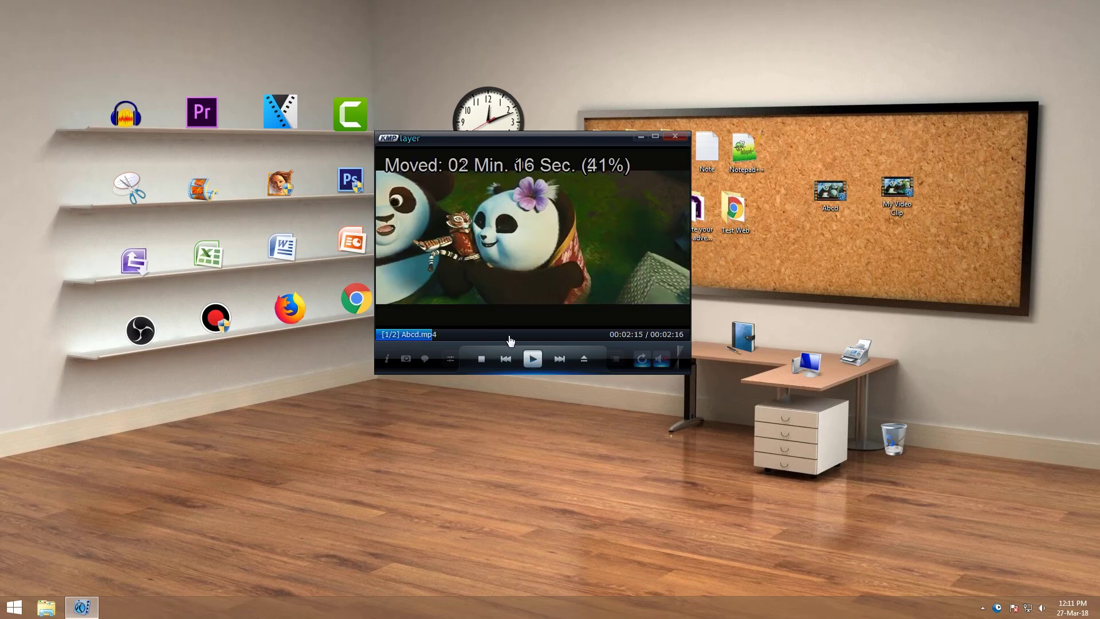
{"action": "left_click", "coordinate": [533, 359]}
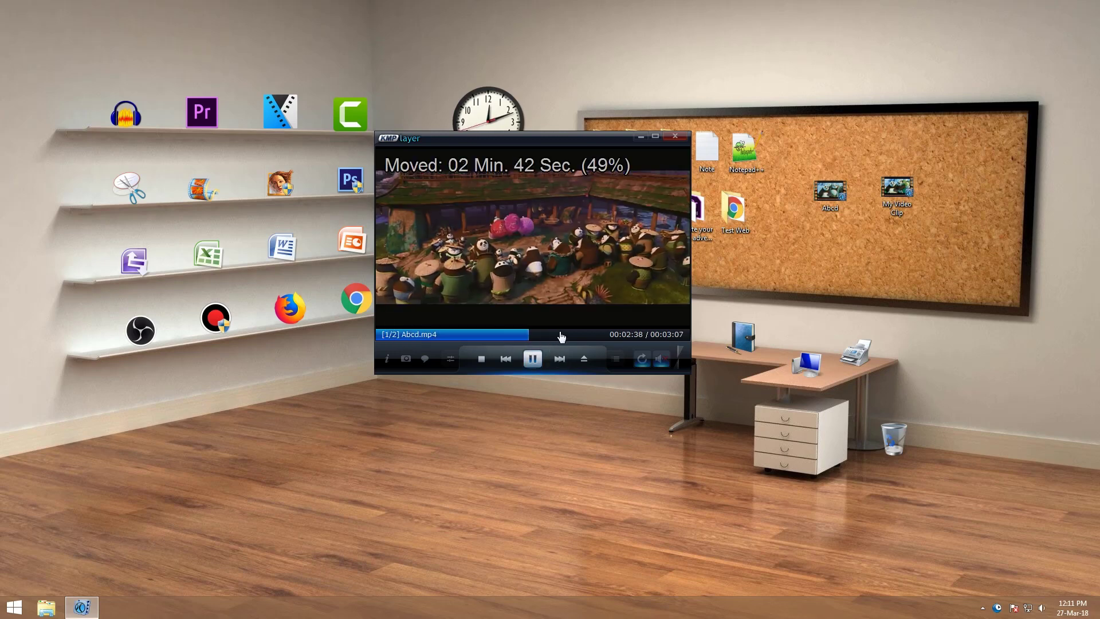
{"action": "left_click", "coordinate": [560, 335]}
{"action": "left_click", "coordinate": [612, 335]}
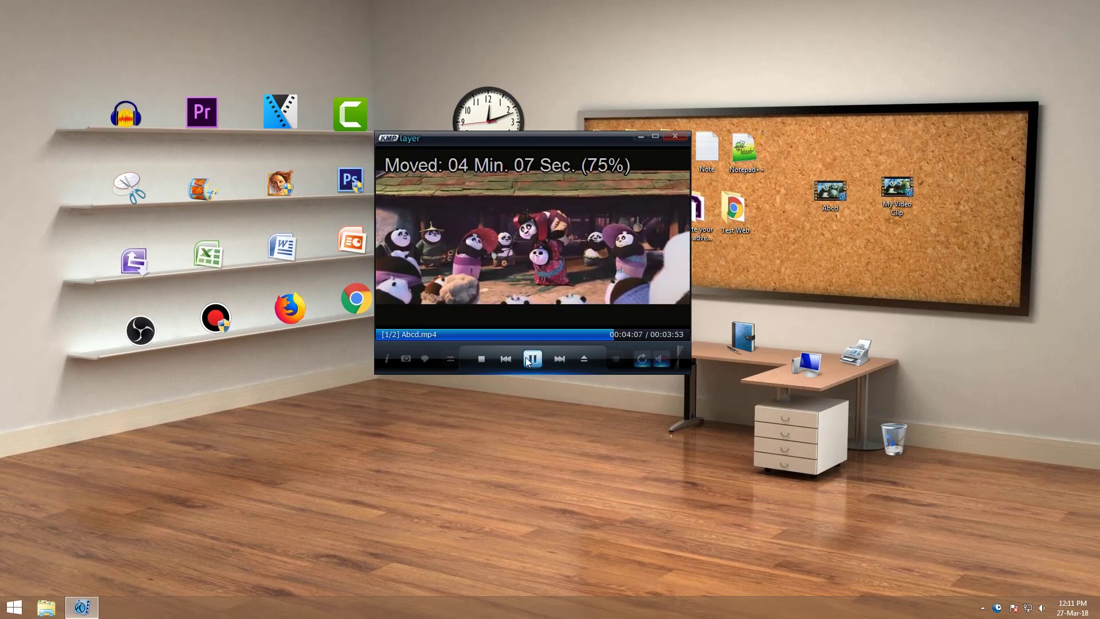
{"action": "left_click", "coordinate": [533, 358]}
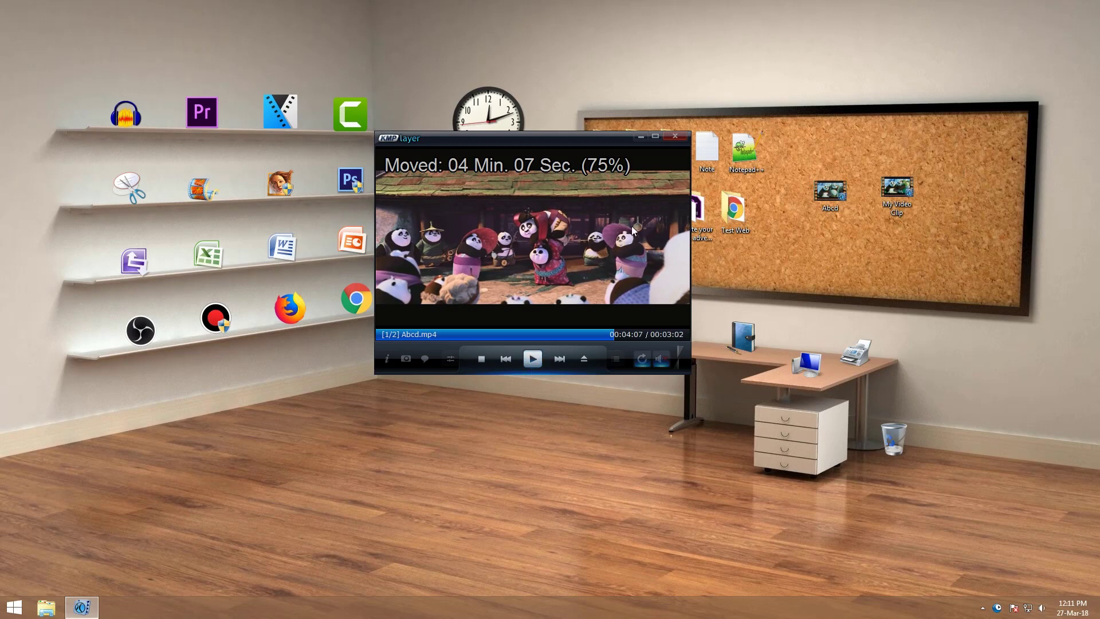
{"action": "left_click", "coordinate": [675, 136]}
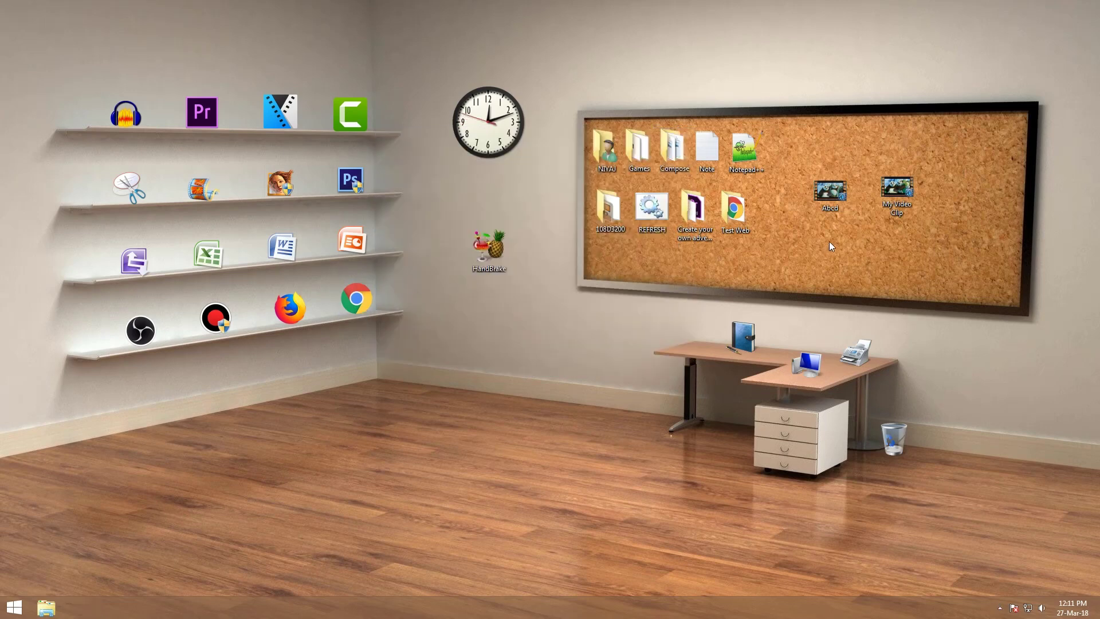